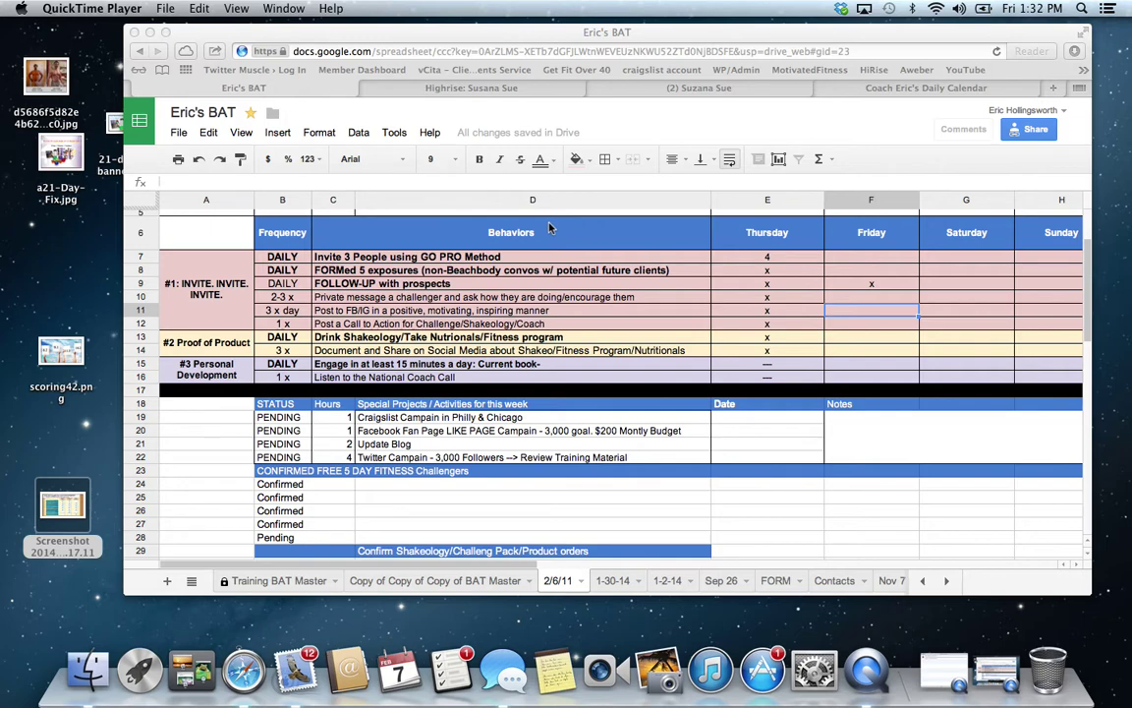
Change the row 9 behavior text to "FOLLOW-UP with prospects / Coaches".
{"action": "scroll", "coordinate": [492, 273], "scroll_direction": "up", "scroll_amount": 5}
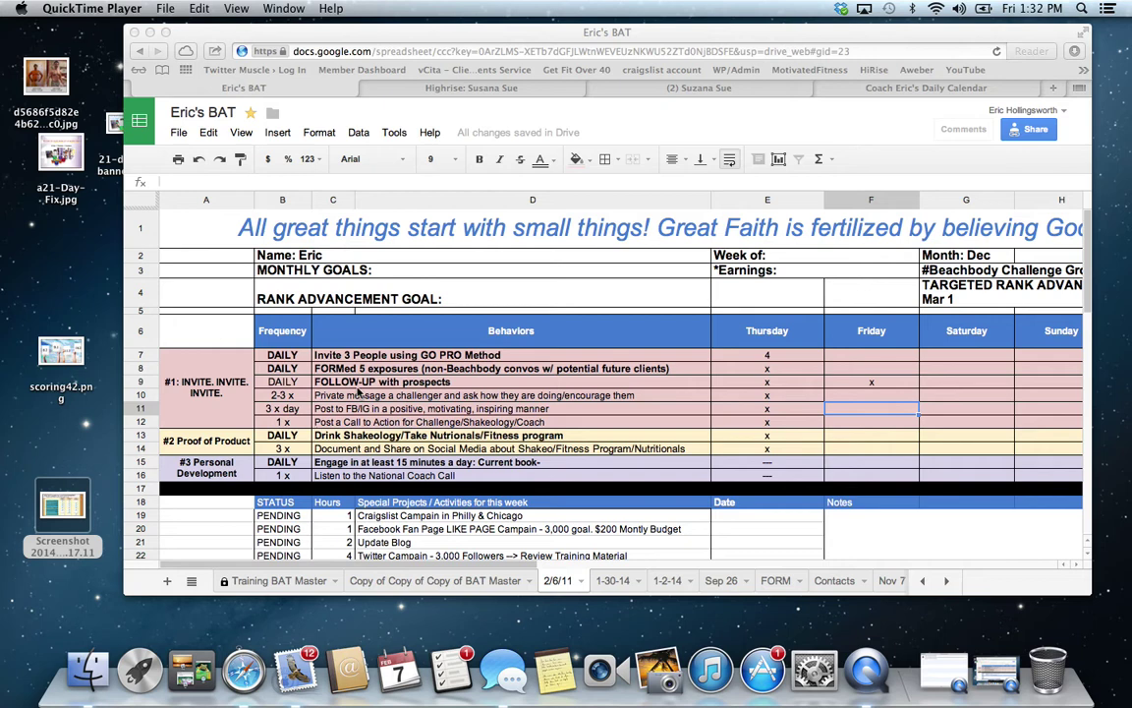
{"action": "left_click", "coordinate": [457, 386]}
{"action": "left_click", "coordinate": [457, 386]}
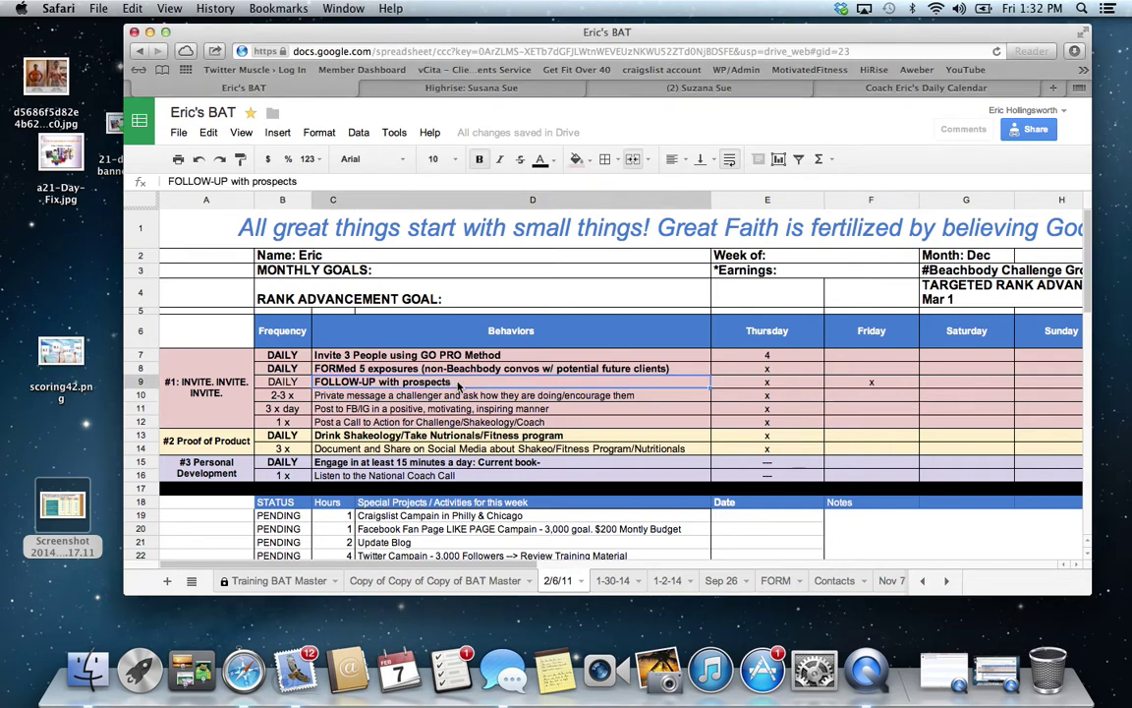
{"action": "left_click", "coordinate": [309, 182]}
{"action": "type", "text": "/ Coach"}
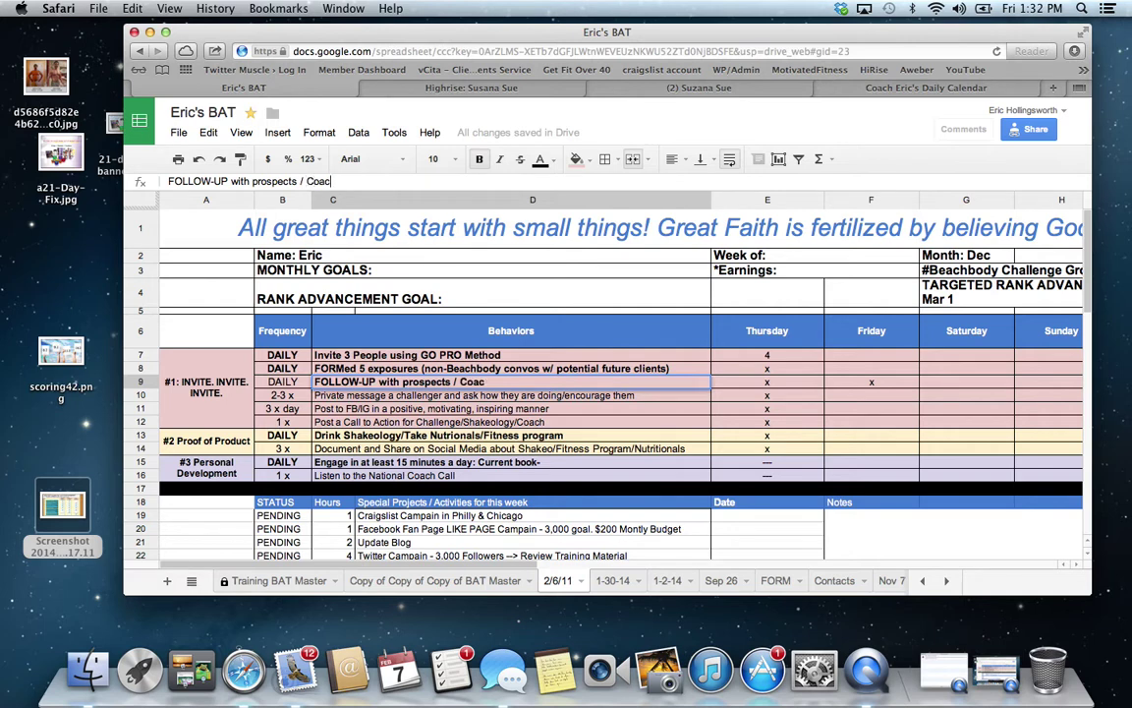
{"action": "key", "text": "BackSpace"}
{"action": "key", "text": "BackSpace"}
{"action": "key", "text": "BackSpace"}
{"action": "key", "text": "BackSpace"}
{"action": "key", "text": "BackSpace"}
{"action": "type", "text": "Coaches"}
{"action": "key", "text": "Return"}
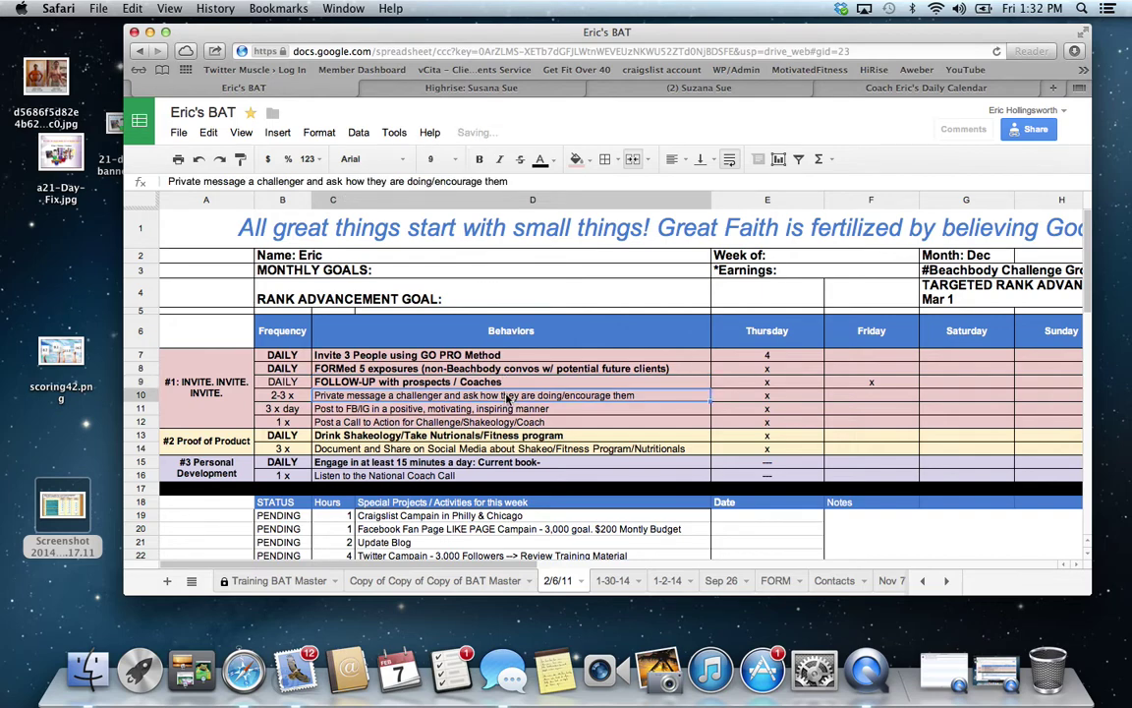
Open the new coach's contact record in Highrise and view the linked Facebook profile, keeping only one copy of it open.
{"action": "left_click", "coordinate": [874, 88]}
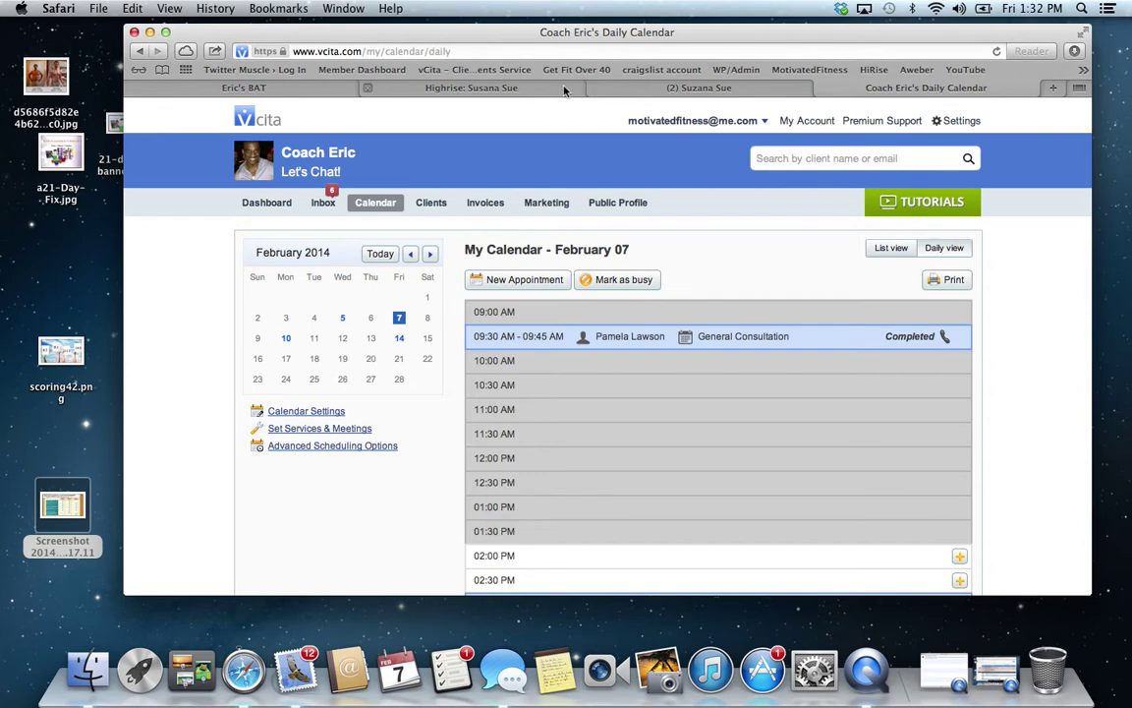
{"action": "left_click", "coordinate": [333, 89]}
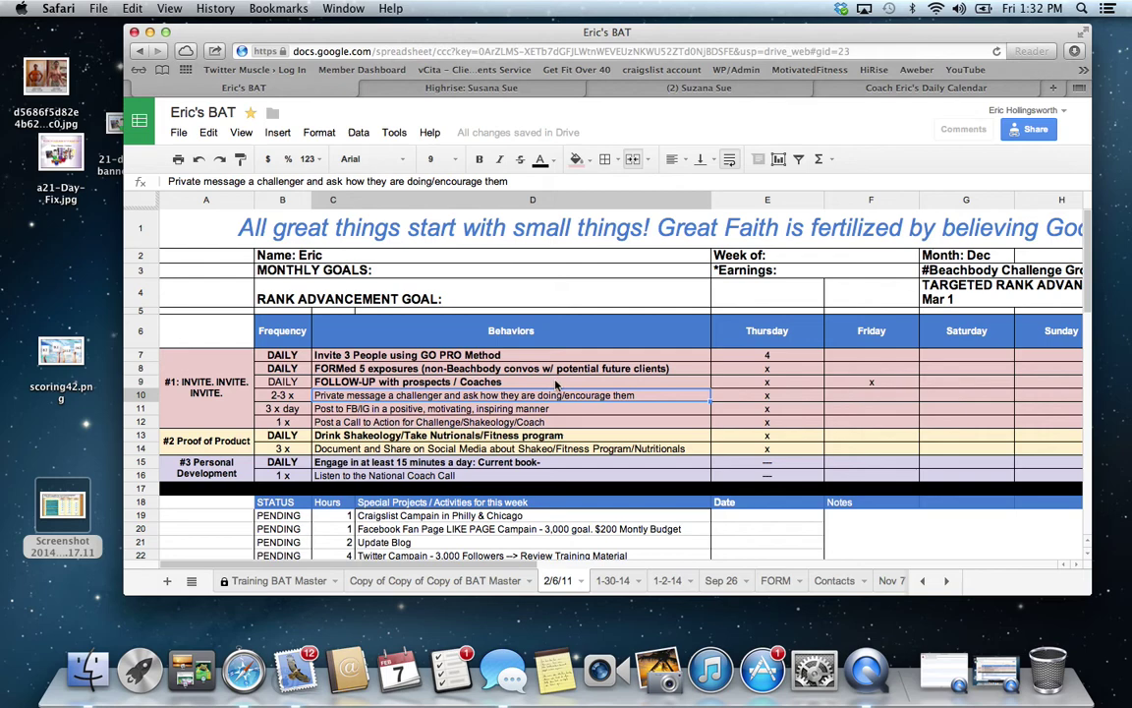
{"action": "left_click", "coordinate": [527, 91]}
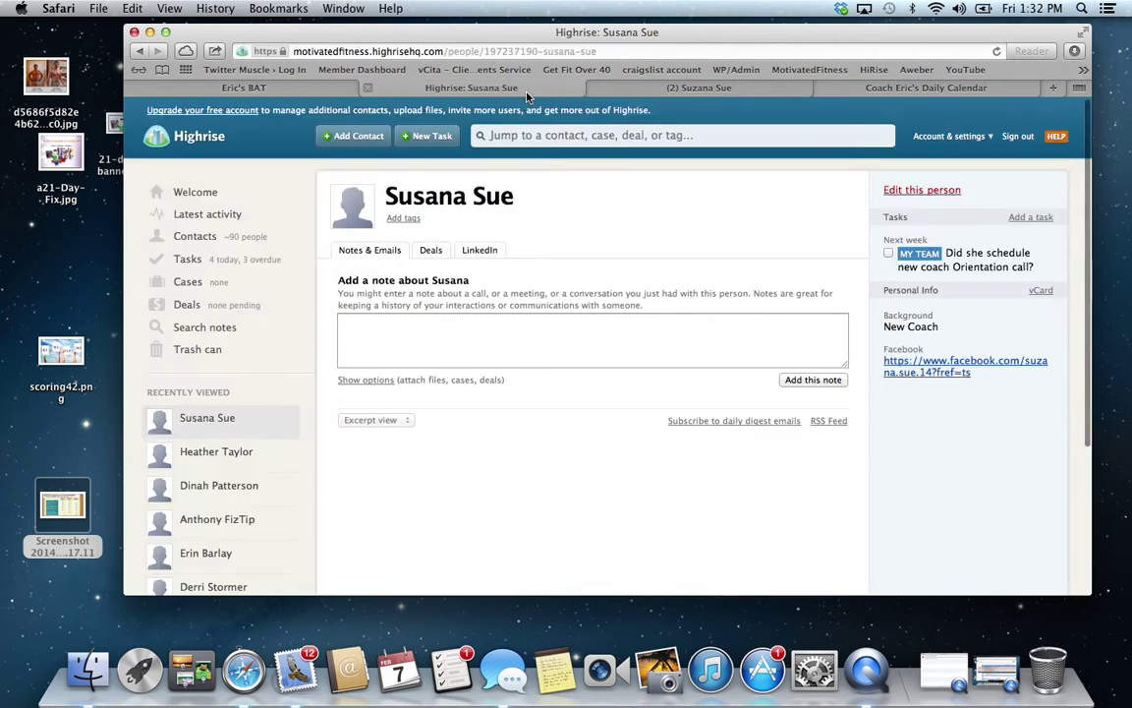
{"action": "left_click", "coordinate": [917, 367], "text": "super"}
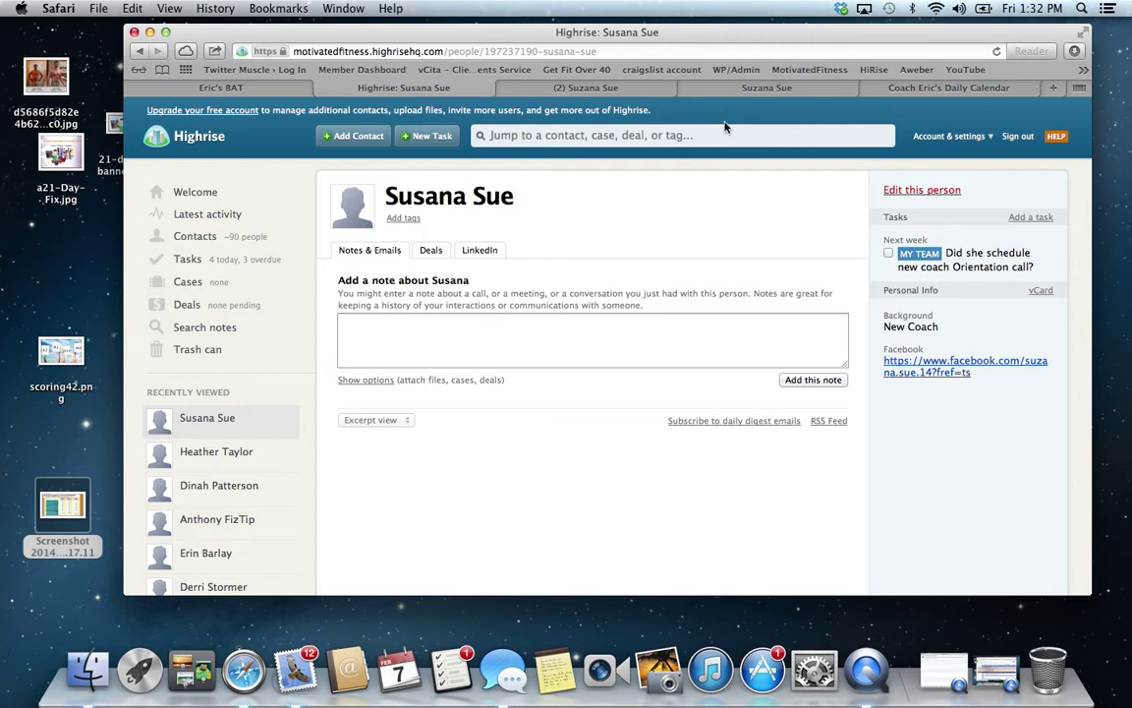
{"action": "left_click", "coordinate": [649, 90]}
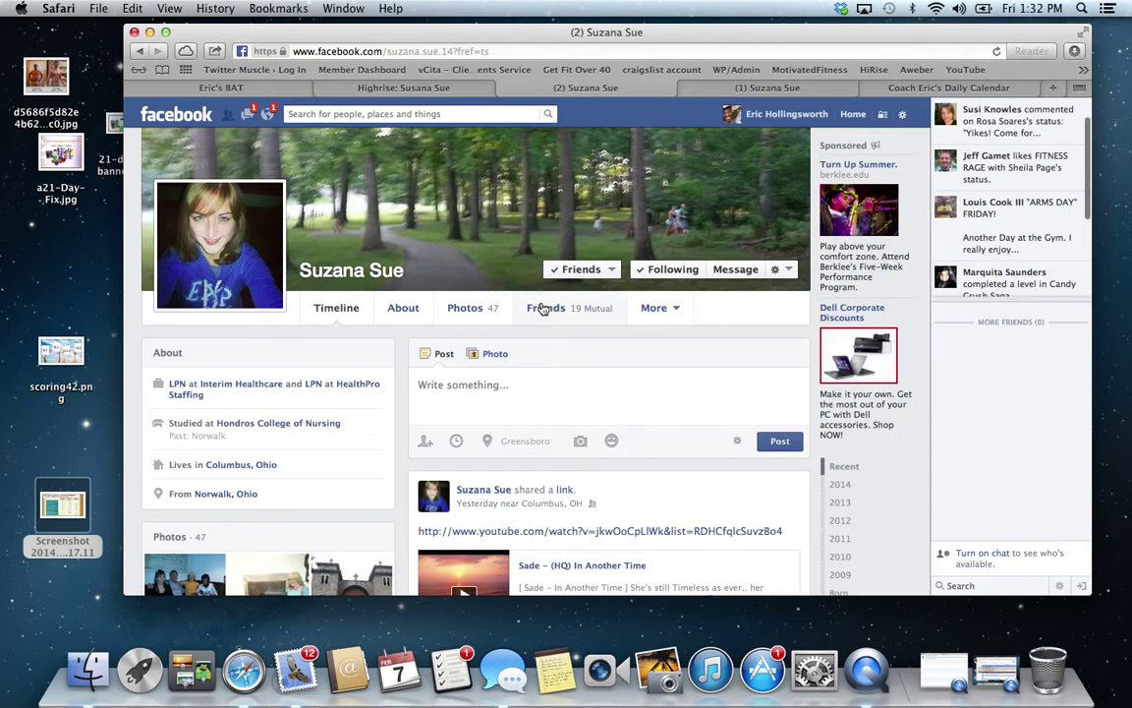
{"action": "left_click", "coordinate": [685, 88]}
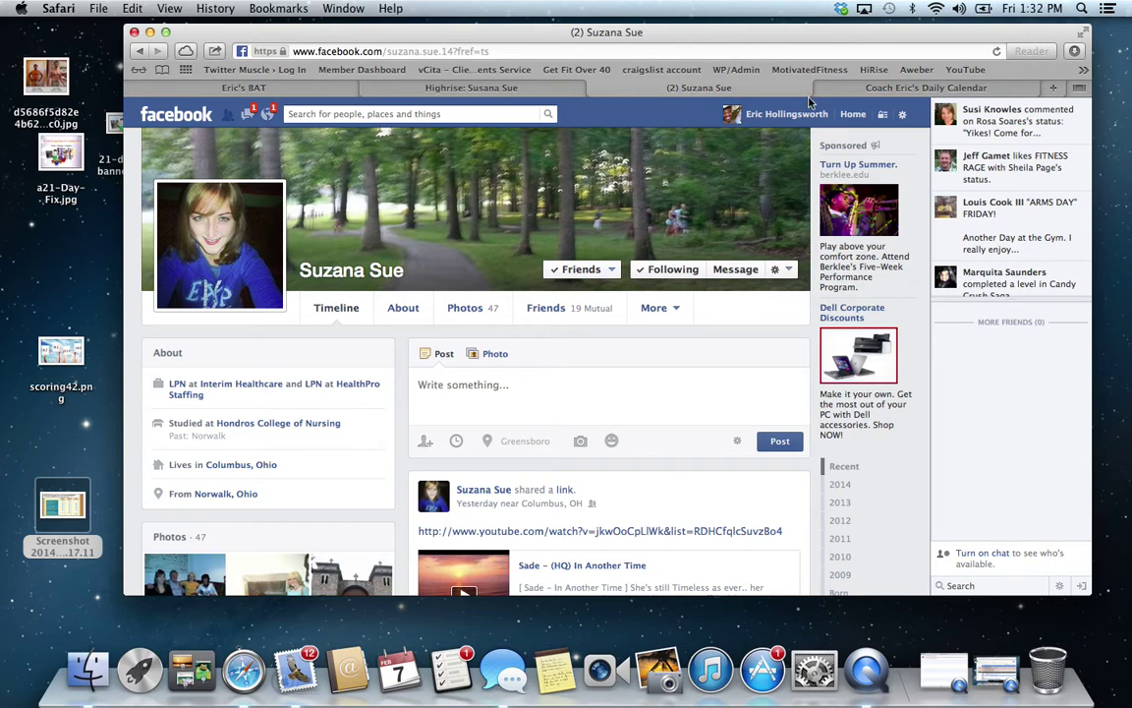
Switch to the vCita calendar and review the appointments for February 7, 10 and 14.
{"action": "left_click", "coordinate": [866, 91]}
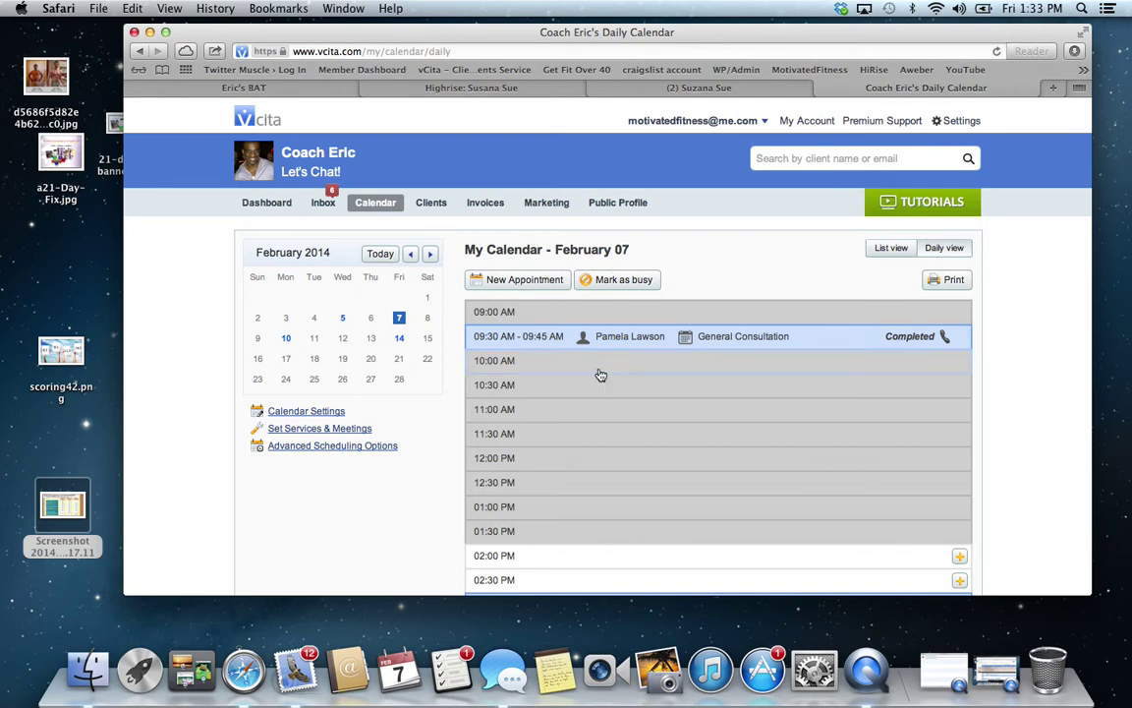
{"action": "scroll", "coordinate": [600, 376], "scroll_direction": "down", "scroll_amount": 3}
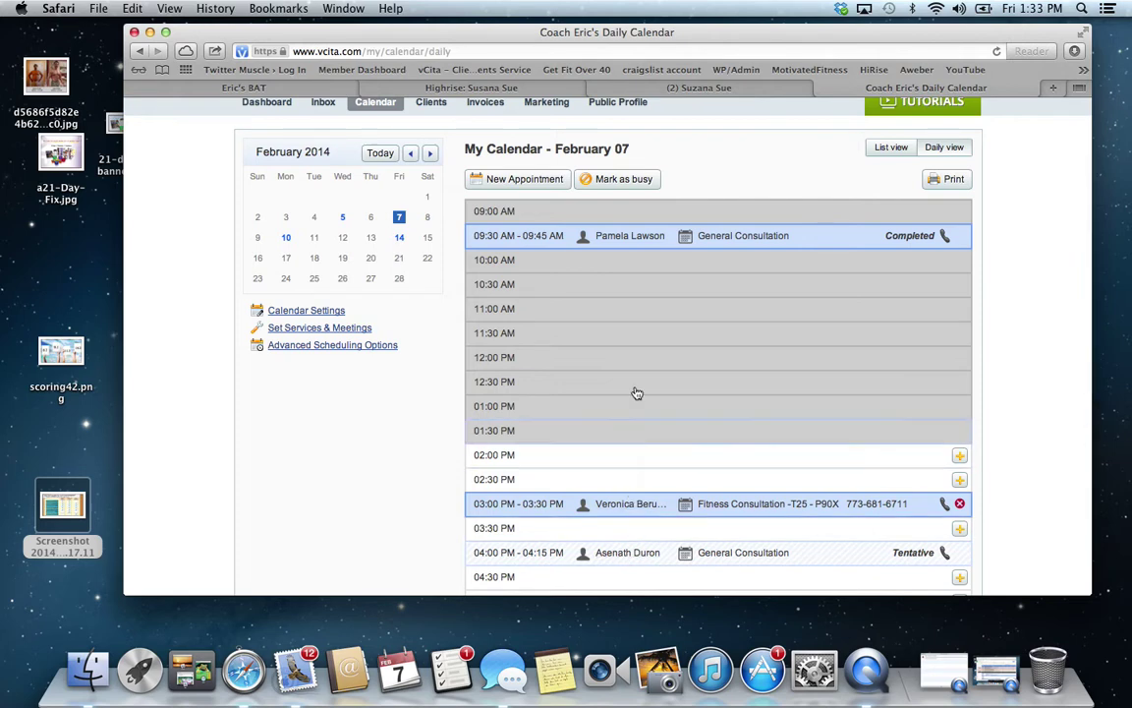
{"action": "left_click", "coordinate": [286, 239]}
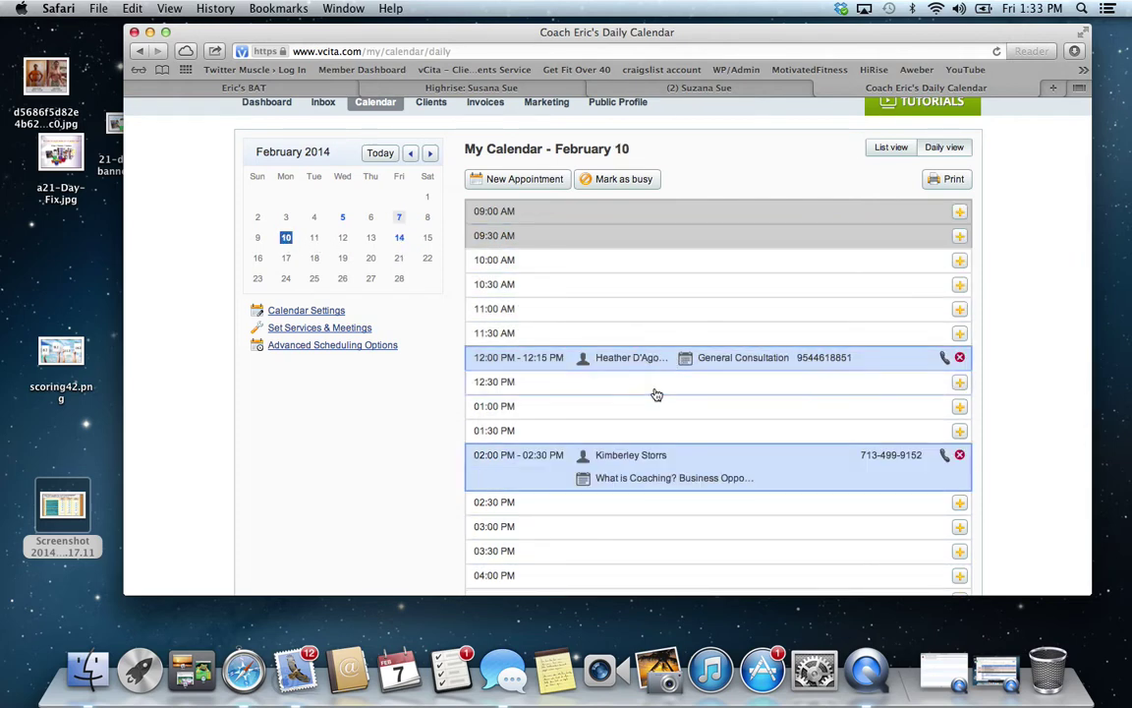
{"action": "left_click", "coordinate": [399, 239]}
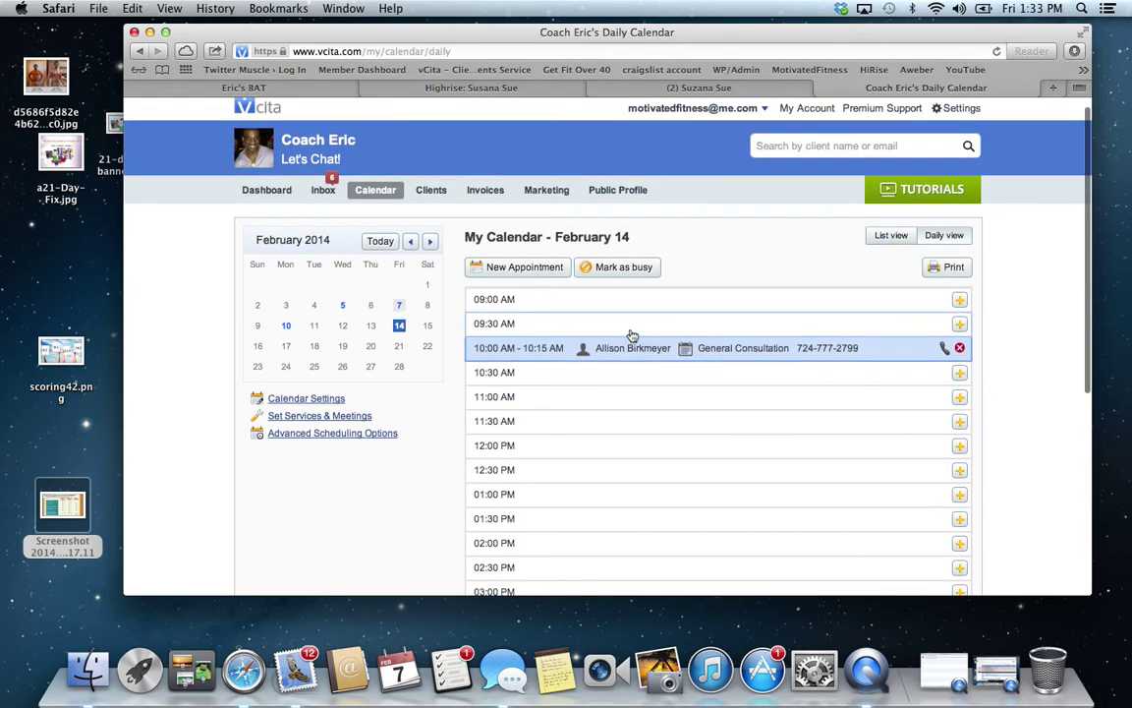
{"action": "left_click", "coordinate": [629, 108]}
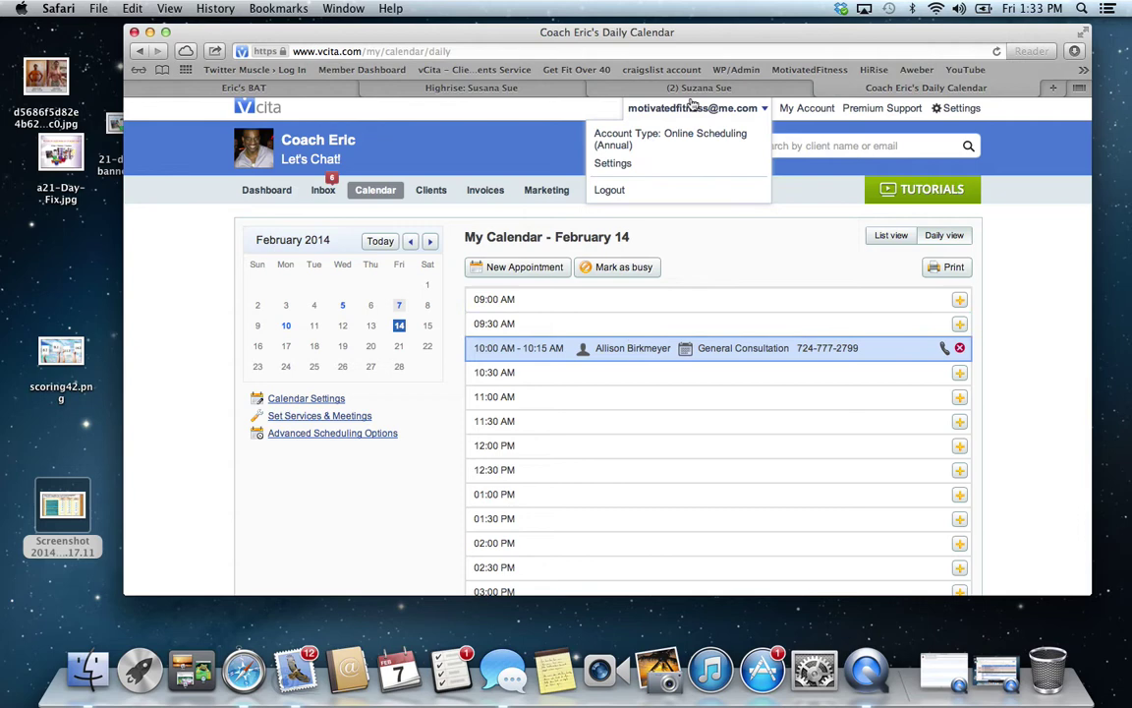
Switch to the new coach's Facebook profile and read the orientation reminder in the message conversation.
{"action": "left_click", "coordinate": [621, 87]}
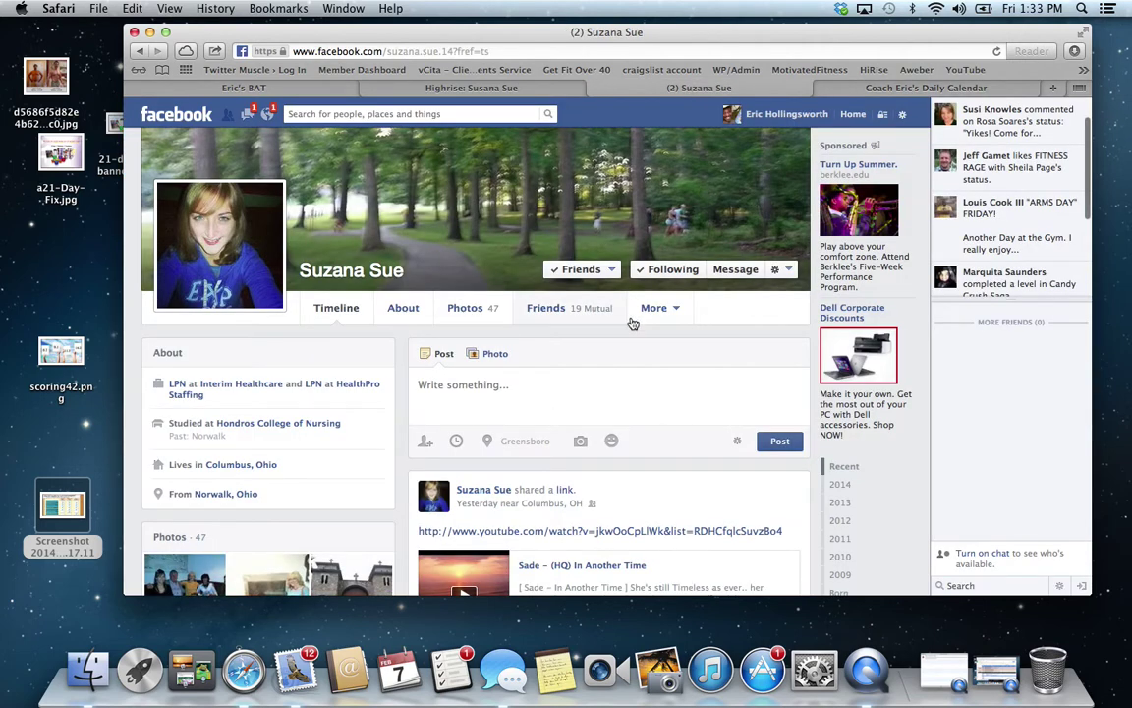
{"action": "left_click", "coordinate": [735, 271]}
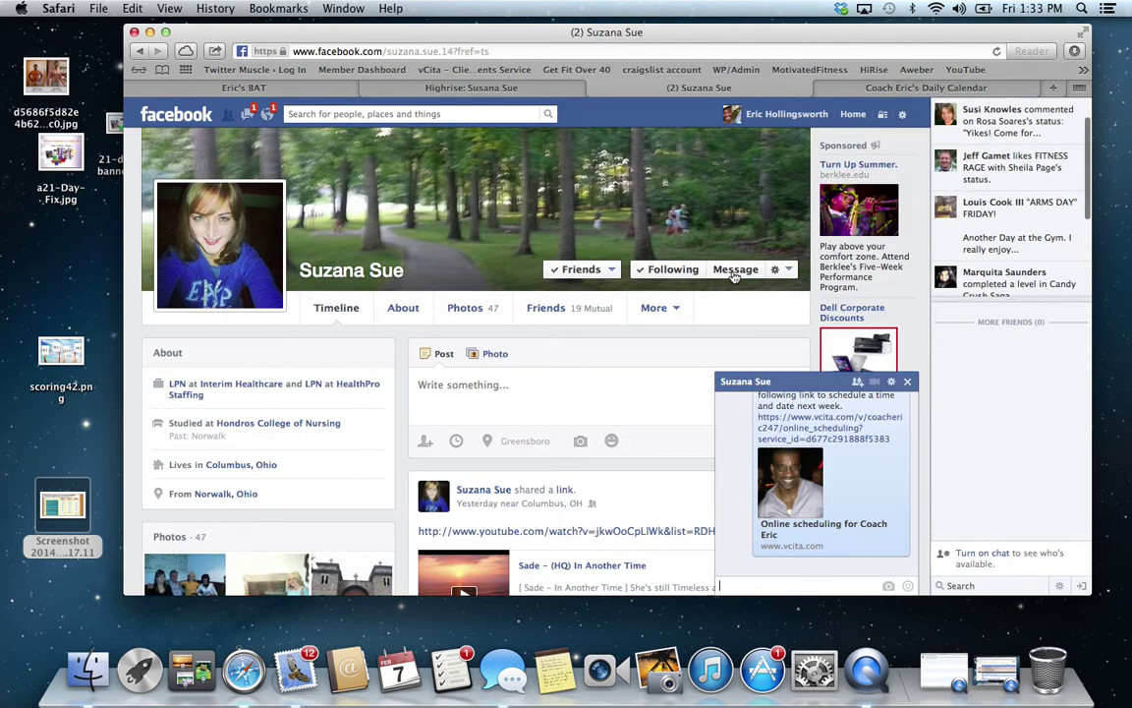
{"action": "scroll", "coordinate": [855, 492], "scroll_direction": "up", "scroll_amount": 2}
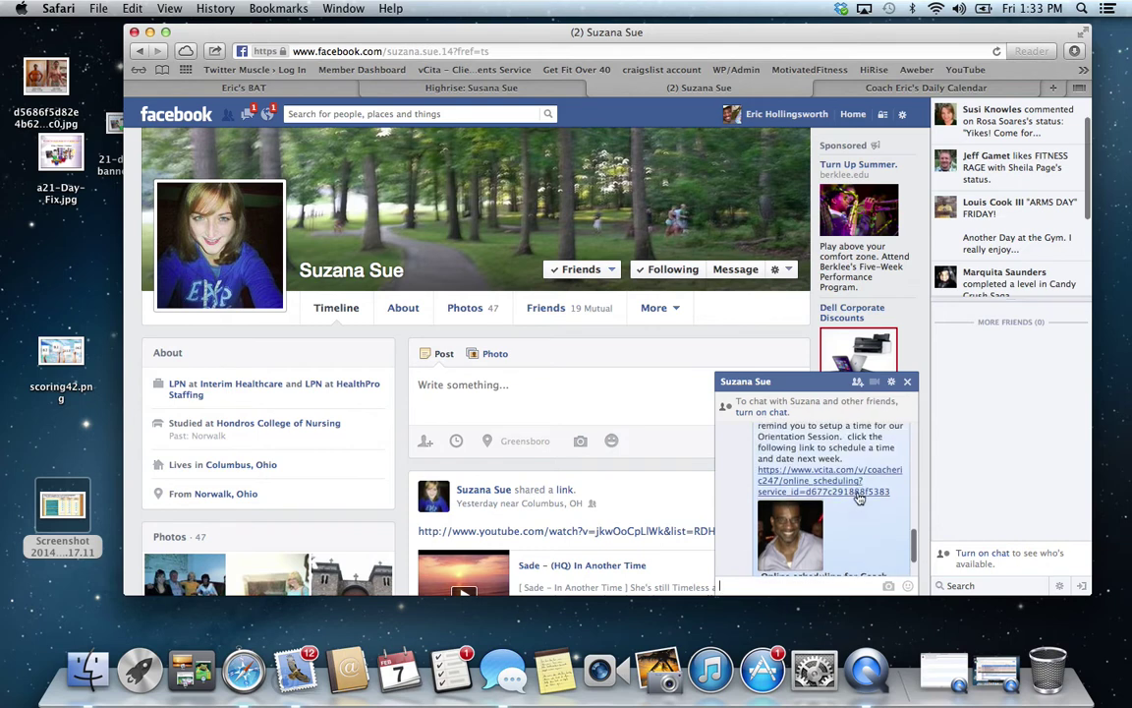
{"action": "scroll", "coordinate": [858, 498], "scroll_direction": "up", "scroll_amount": 1}
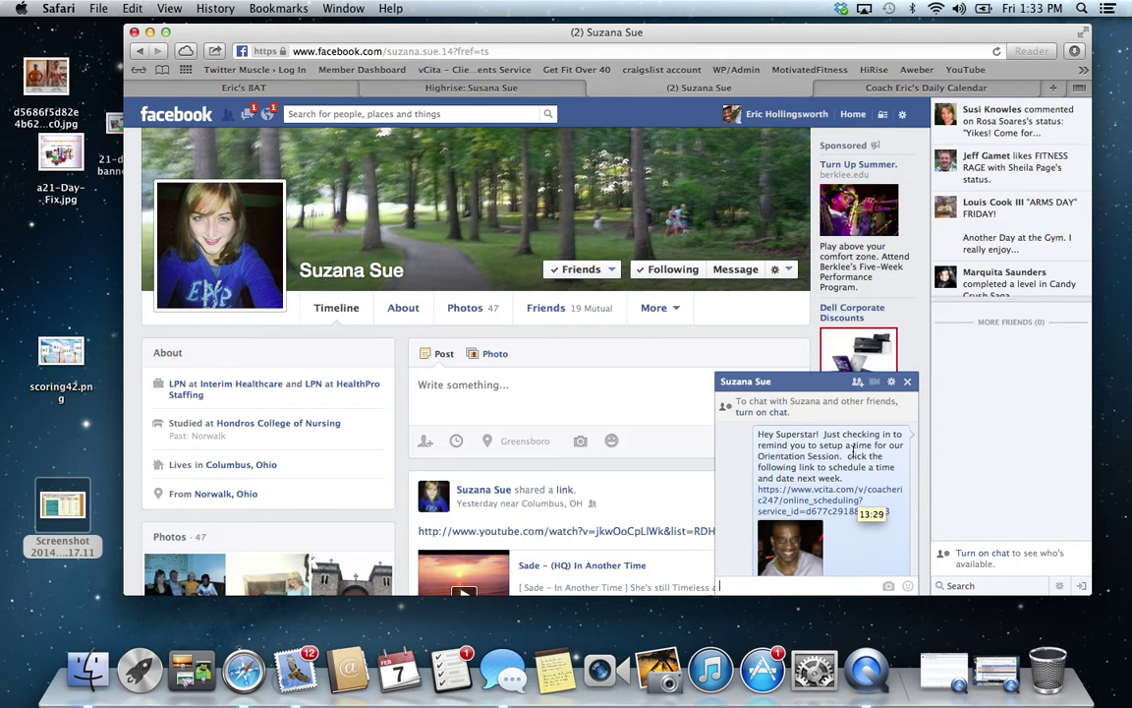
Follow the scheduling link in the message, view the orientation call times for February 10, and close the booking page.
{"action": "left_click", "coordinate": [843, 499]}
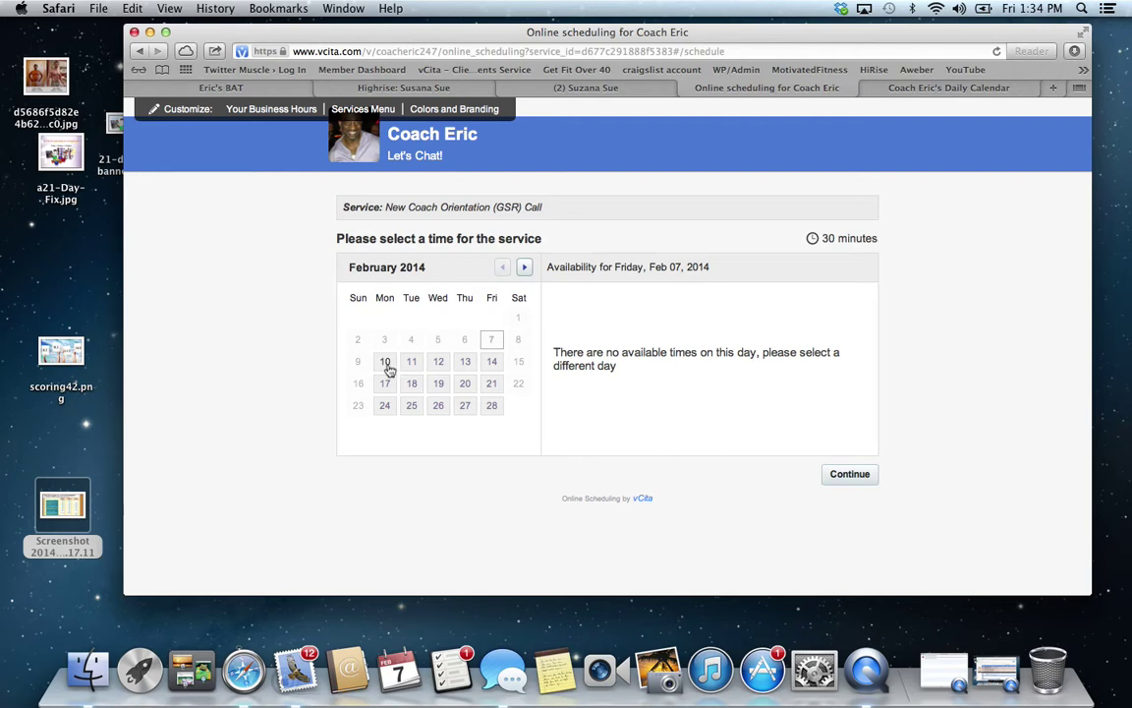
{"action": "left_click", "coordinate": [387, 363]}
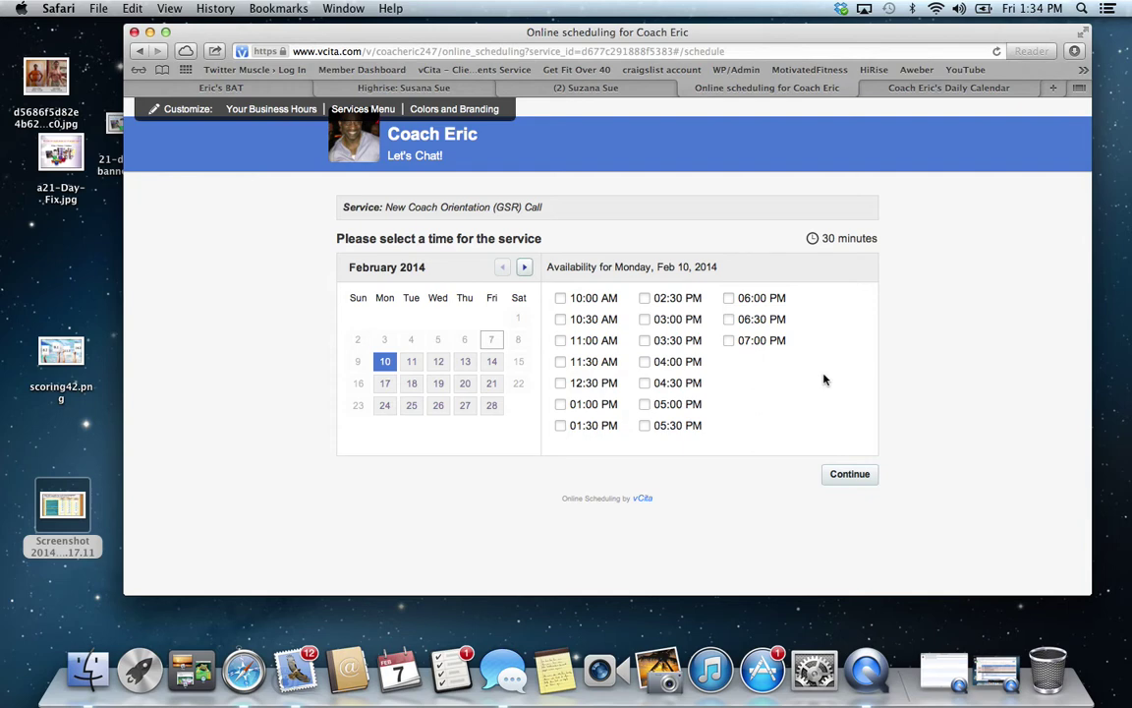
{"action": "left_click", "coordinate": [687, 88]}
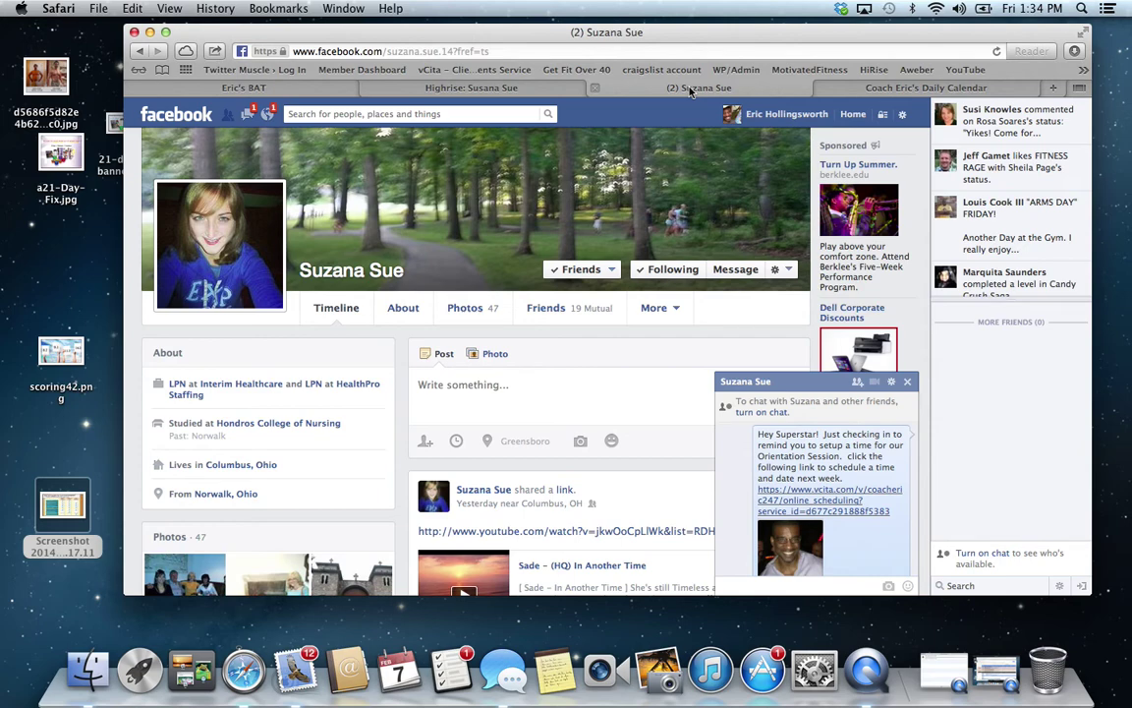
Return to the vCita calendar and check the daily schedules for February 7 and February 10.
{"action": "key", "text": "ctrl+Tab"}
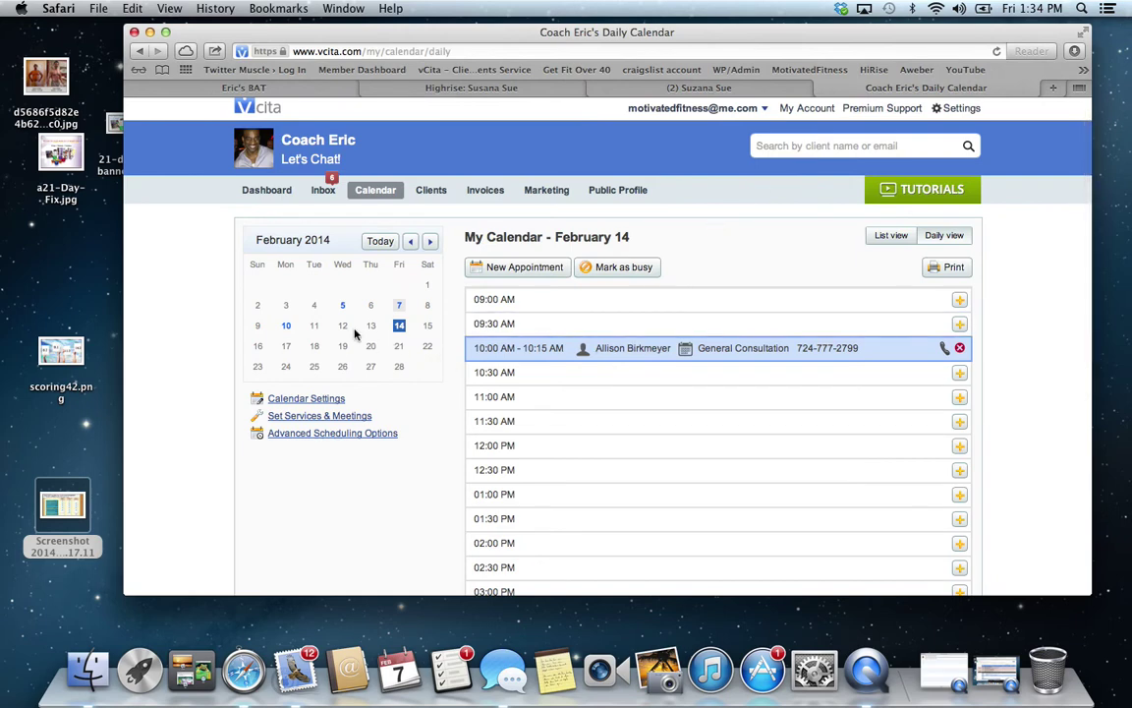
{"action": "left_click", "coordinate": [399, 306]}
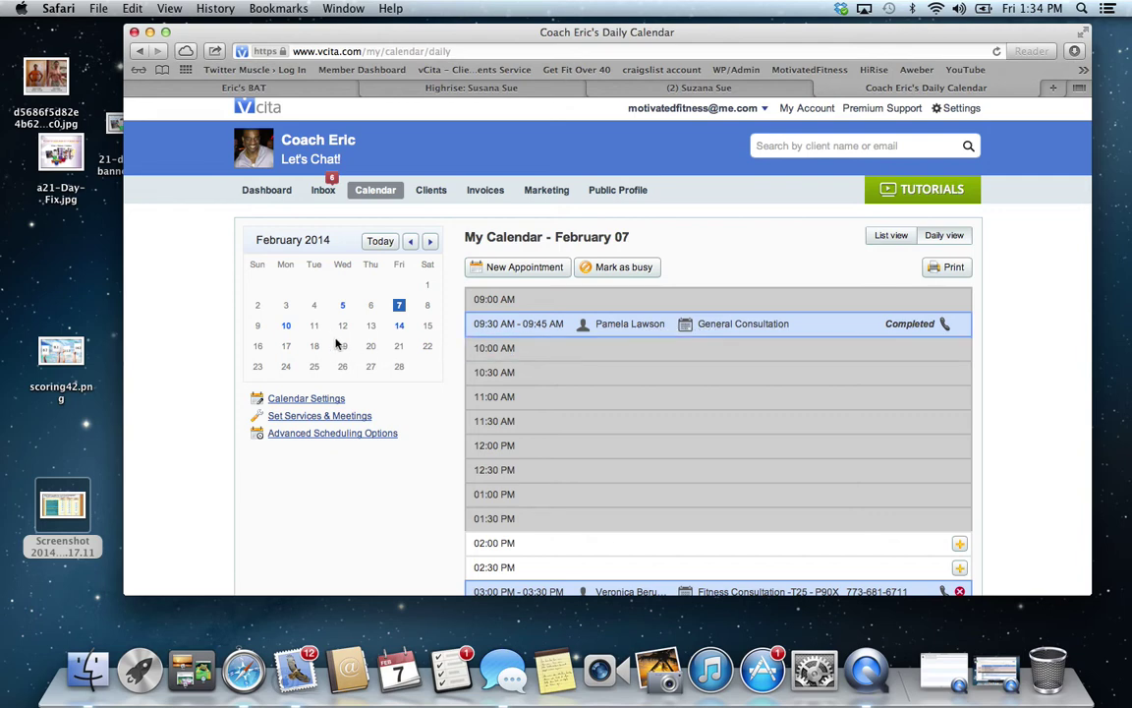
{"action": "left_click", "coordinate": [286, 328]}
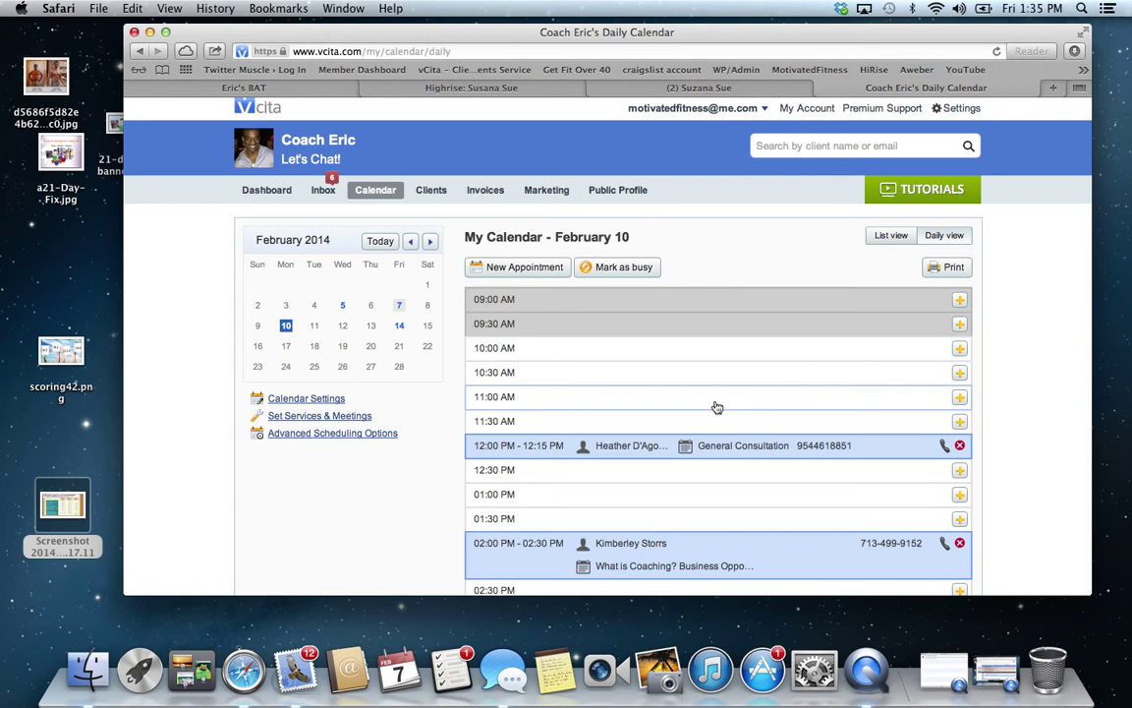
{"action": "scroll", "coordinate": [717, 406], "scroll_direction": "down", "scroll_amount": 2}
{"action": "scroll", "coordinate": [716, 407], "scroll_direction": "down", "scroll_amount": 1}
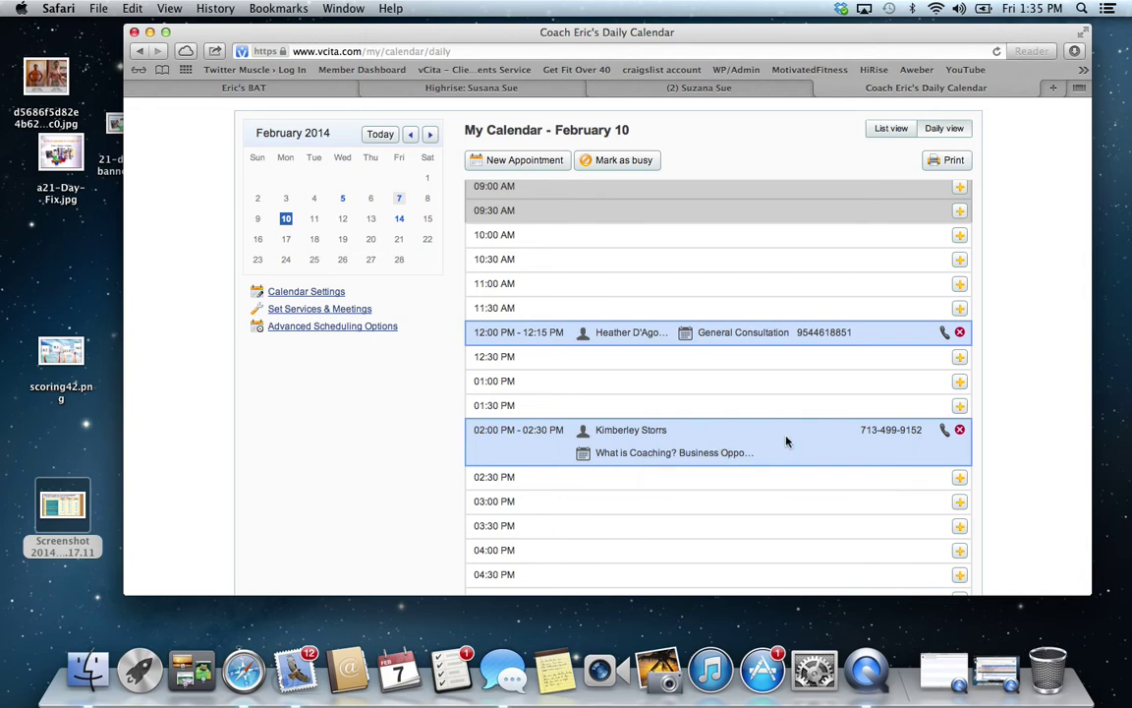
{"action": "scroll", "coordinate": [786, 441], "scroll_direction": "up", "scroll_amount": 3}
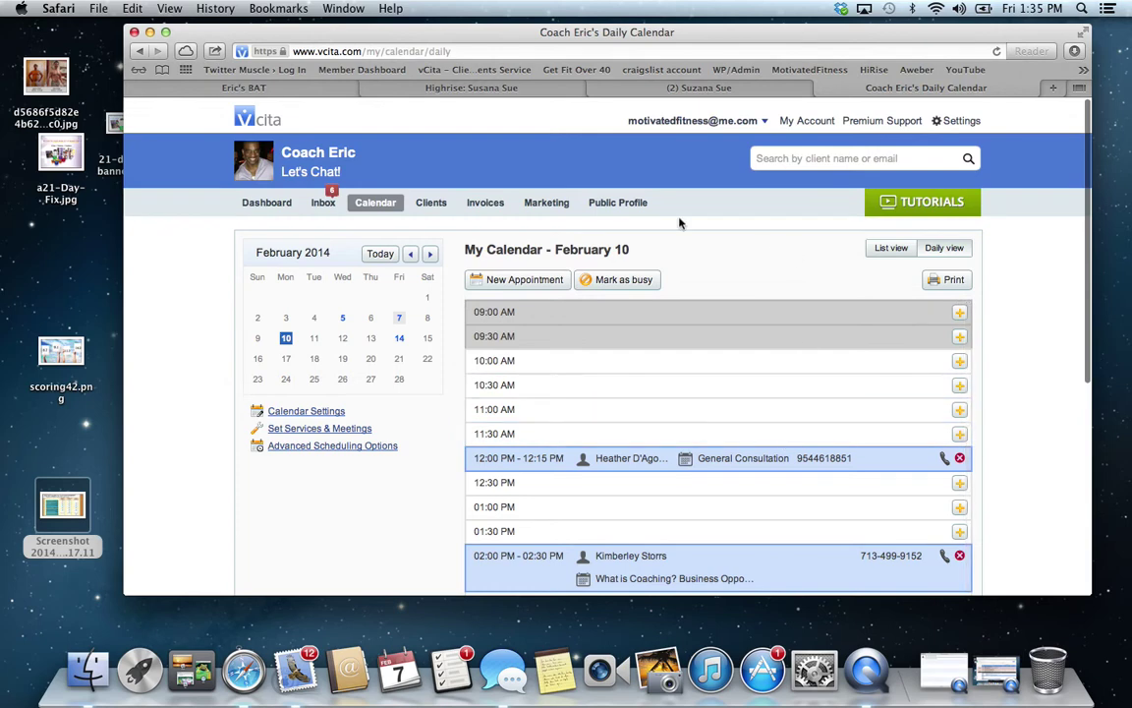
{"action": "left_click", "coordinate": [562, 207]}
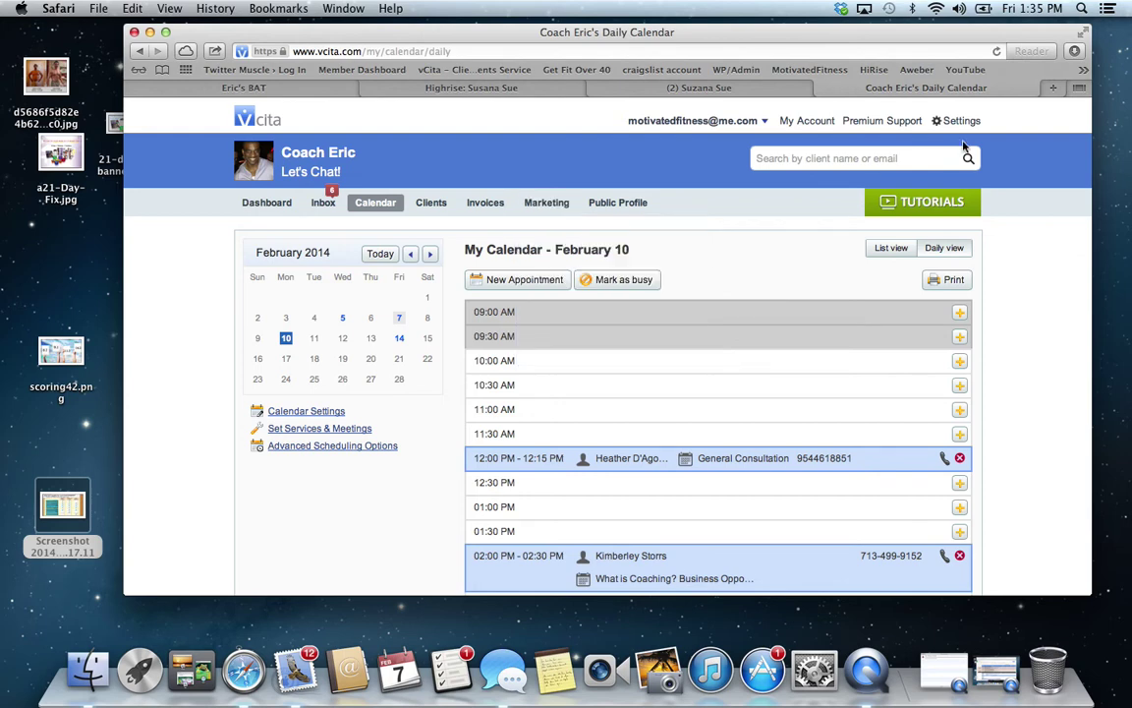
Open the motivatedfitness.net site alongside the other pages and go to its "Become a Beachbody Coach" article.
{"action": "left_click", "coordinate": [1053, 87]}
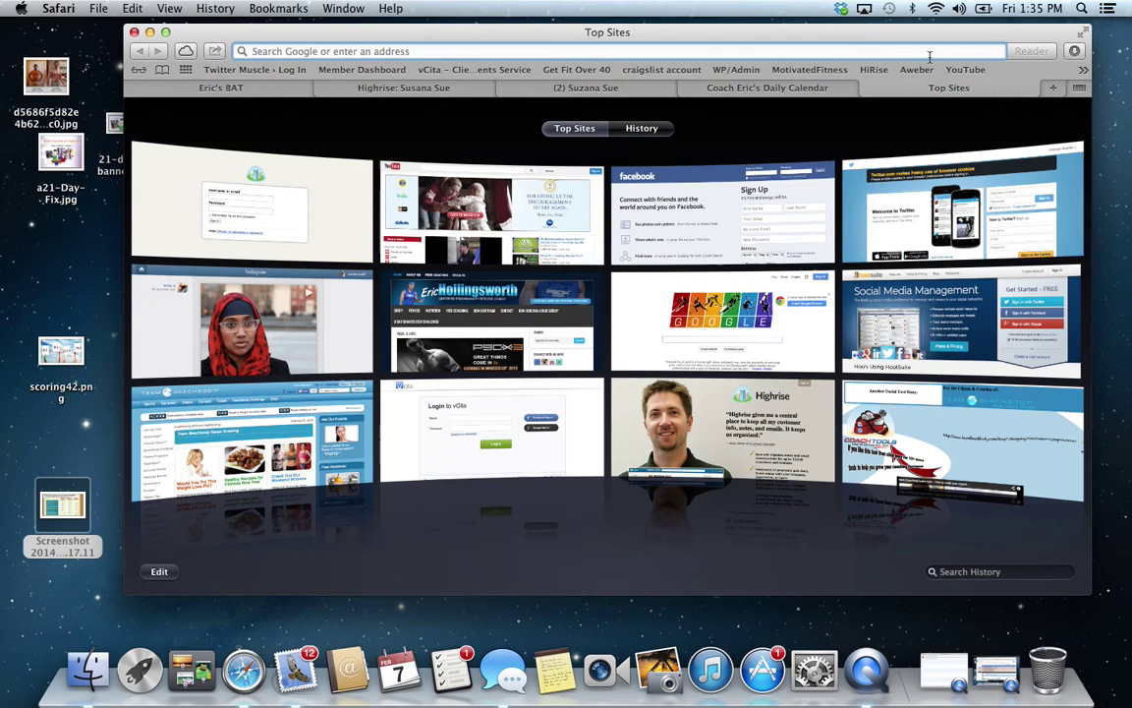
{"action": "left_click", "coordinate": [482, 334]}
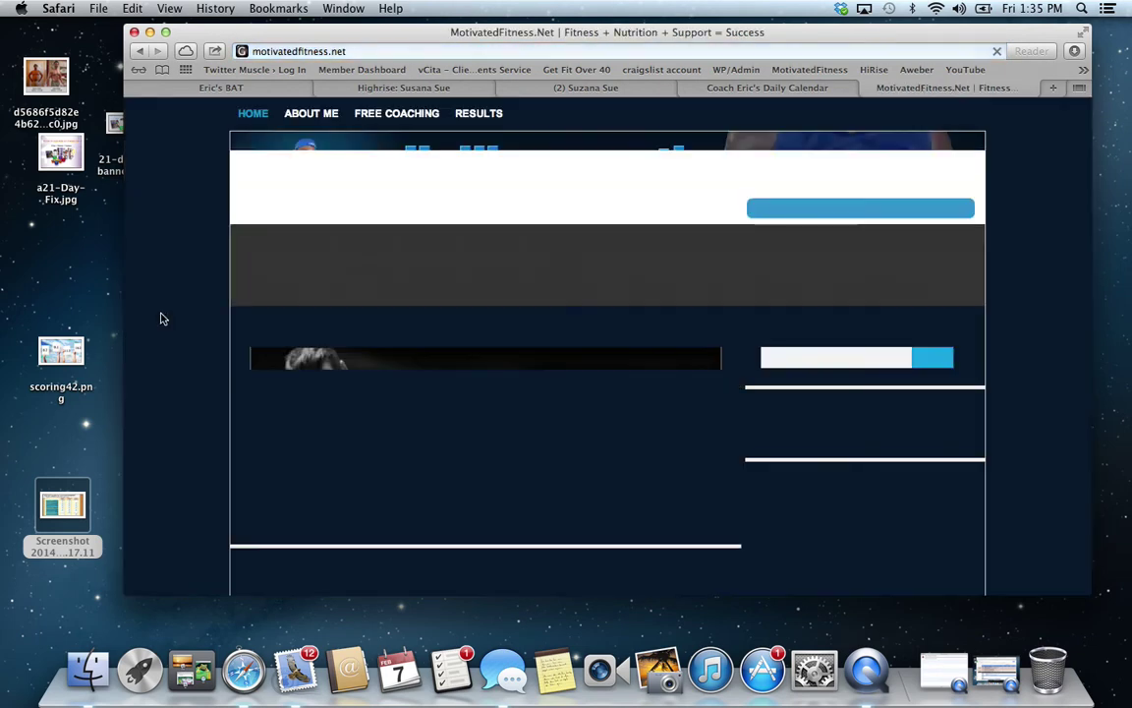
{"action": "scroll", "coordinate": [174, 315], "scroll_direction": "down", "scroll_amount": 5}
{"action": "scroll", "coordinate": [174, 315], "scroll_direction": "down", "scroll_amount": 9}
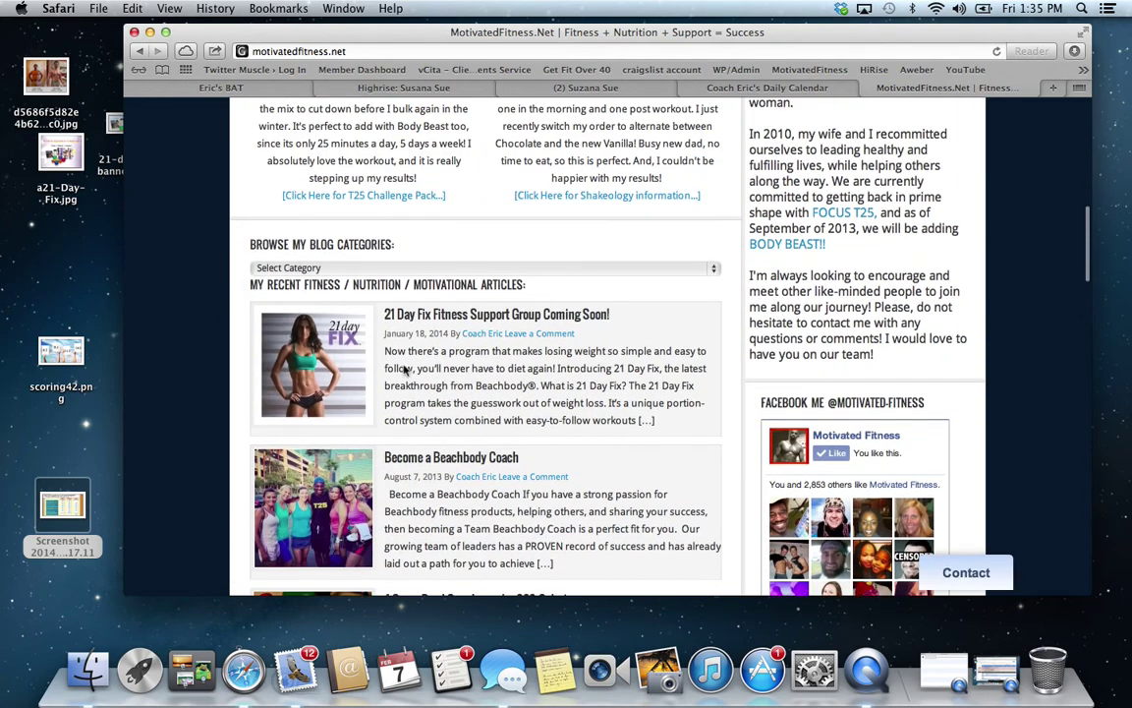
{"action": "scroll", "coordinate": [174, 315], "scroll_direction": "down", "scroll_amount": 1}
{"action": "left_click", "coordinate": [433, 428]}
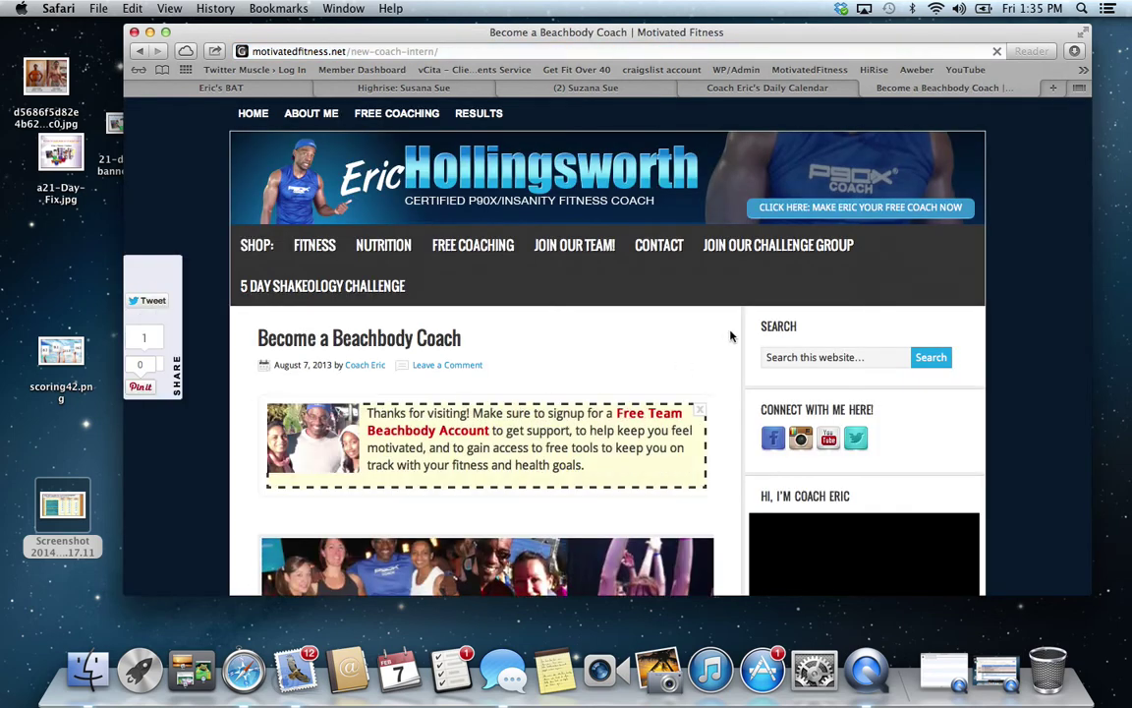
Read through the "Become a Beachbody Coach" article down to the contact links and the "Let's Talk!" scheduling widget.
{"action": "scroll", "coordinate": [731, 337], "scroll_direction": "down", "scroll_amount": 2}
{"action": "scroll", "coordinate": [730, 336], "scroll_direction": "down", "scroll_amount": 1}
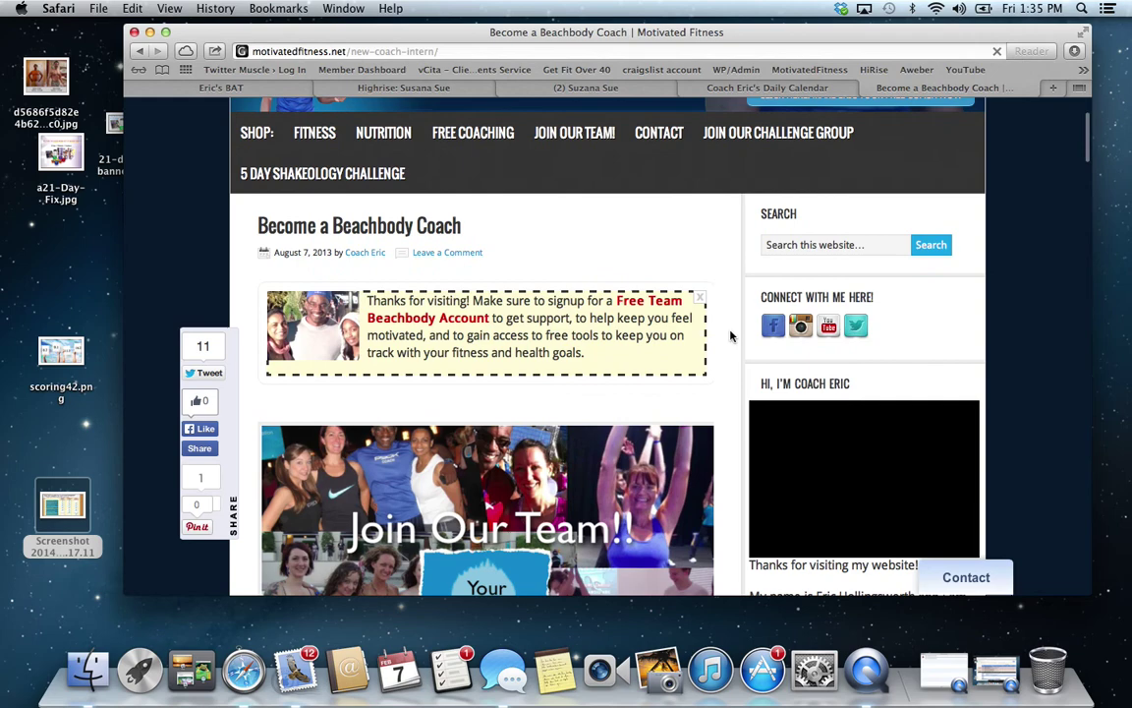
{"action": "scroll", "coordinate": [730, 336], "scroll_direction": "down", "scroll_amount": 8}
{"action": "scroll", "coordinate": [730, 336], "scroll_direction": "down", "scroll_amount": 4}
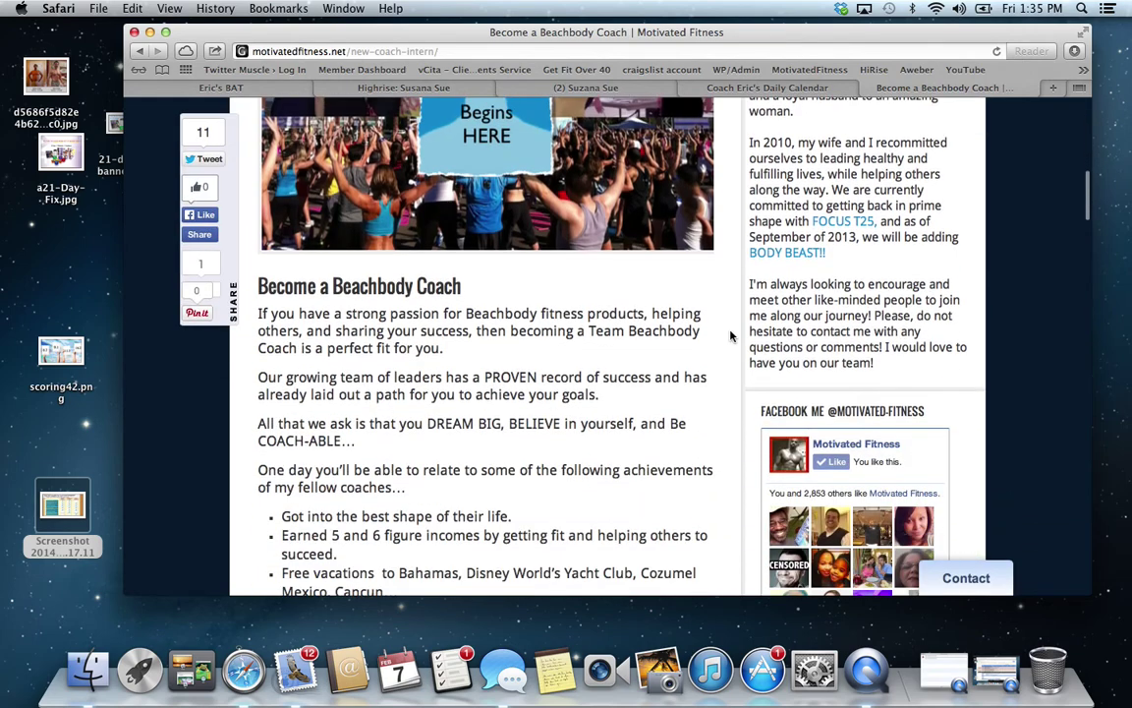
{"action": "scroll", "coordinate": [730, 336], "scroll_direction": "down", "scroll_amount": 16}
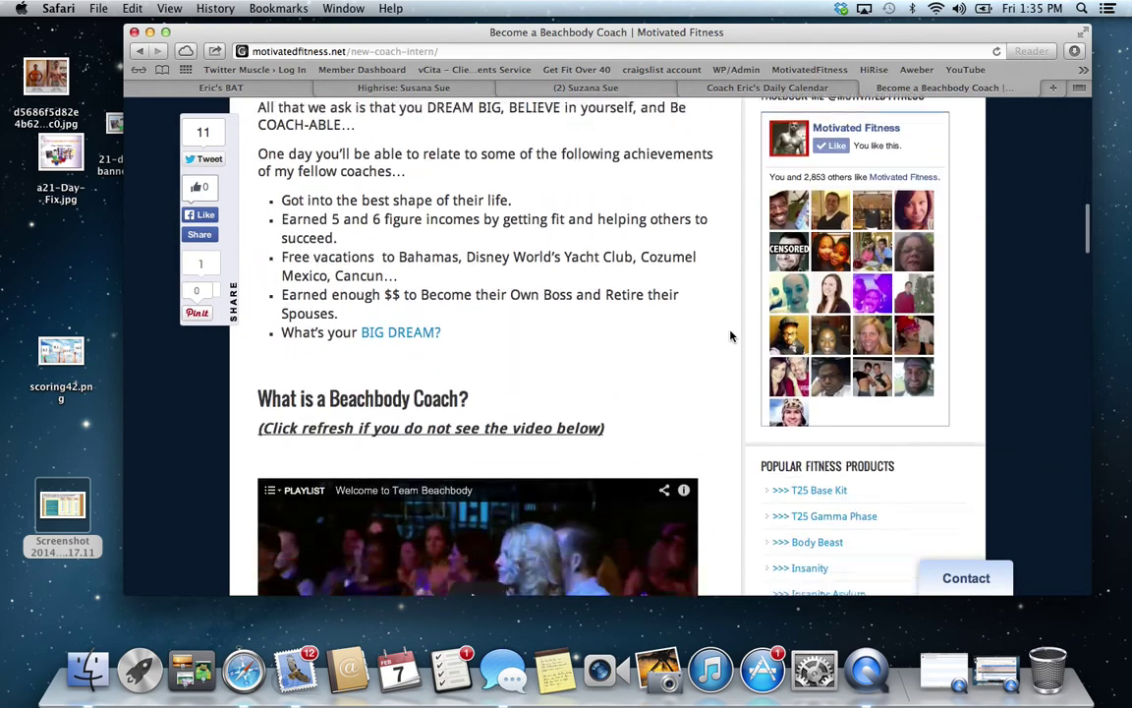
{"action": "scroll", "coordinate": [730, 336], "scroll_direction": "down", "scroll_amount": 20}
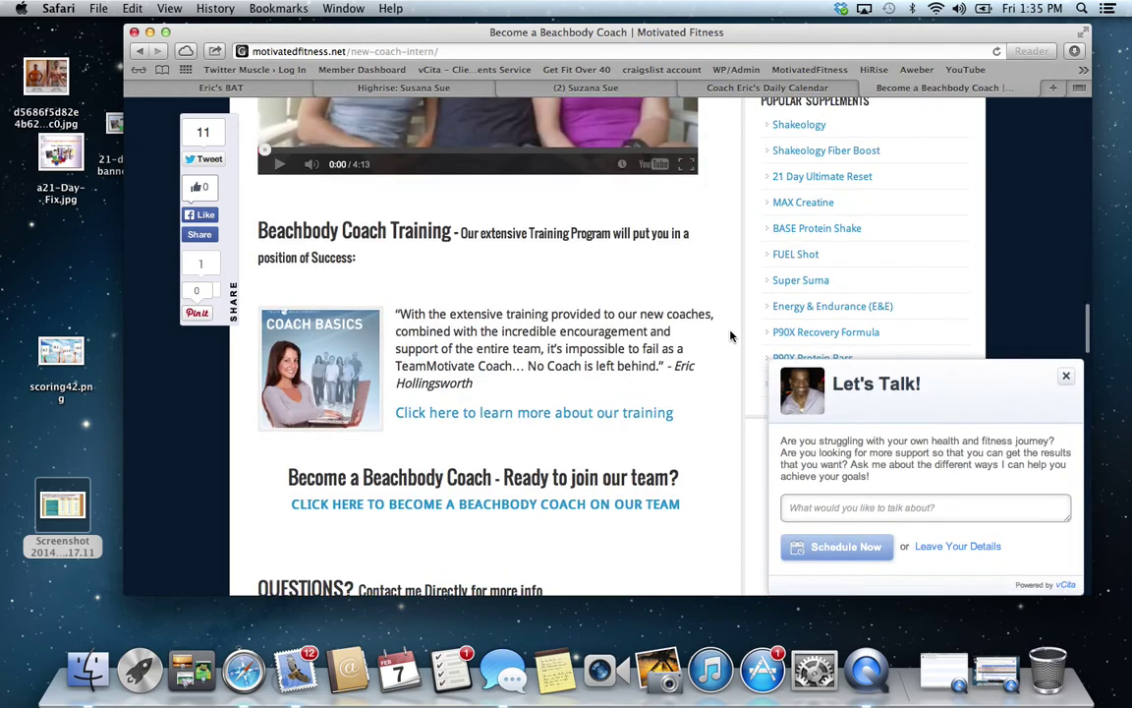
{"action": "scroll", "coordinate": [730, 336], "scroll_direction": "down", "scroll_amount": 1}
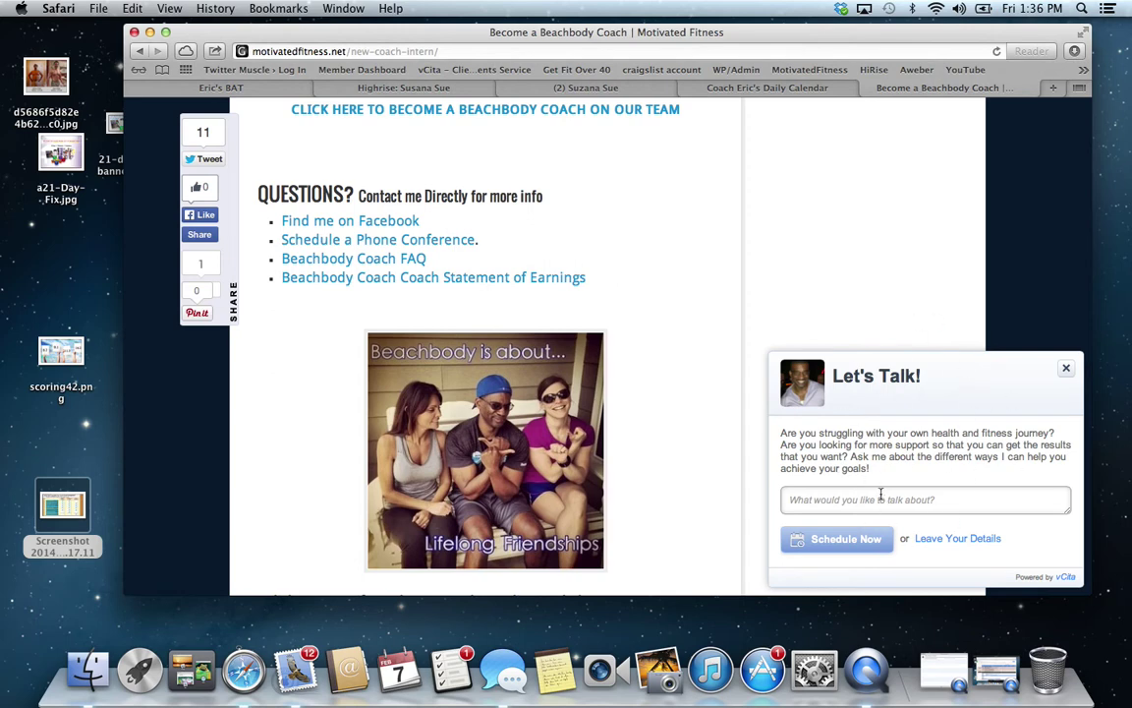
Follow the article's "Schedule a Phone Conference" link, view the available times for February 10, and close the booking page.
{"action": "scroll", "coordinate": [673, 334], "scroll_direction": "up", "scroll_amount": 3}
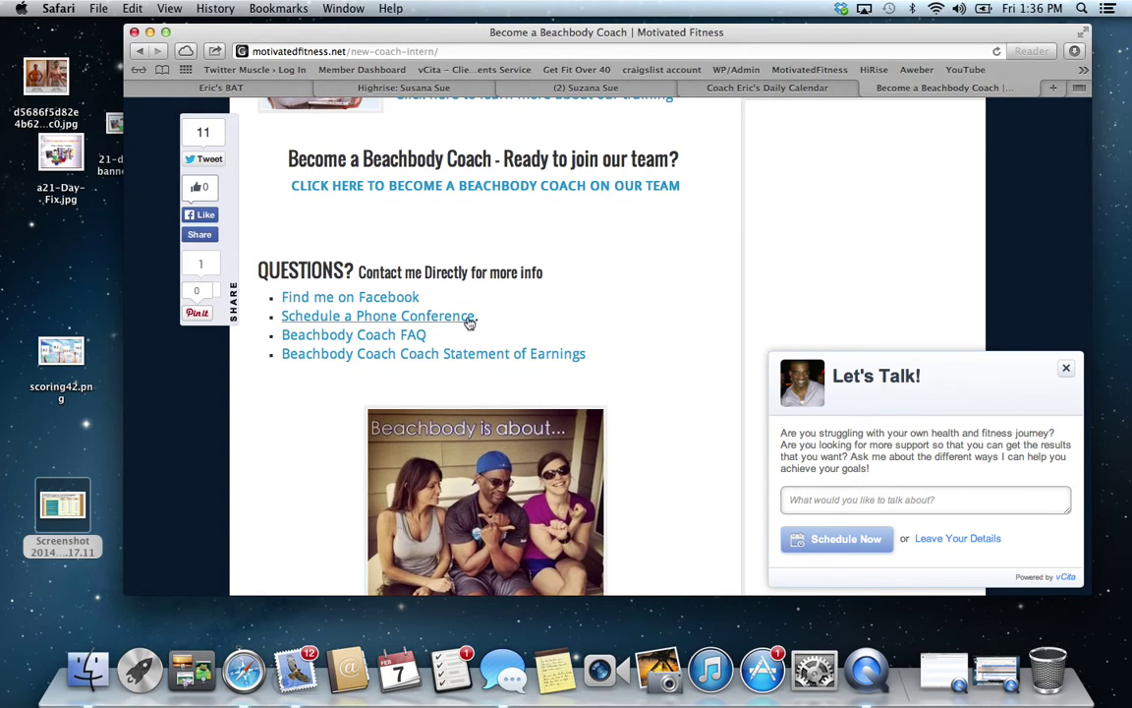
{"action": "scroll", "coordinate": [518, 268], "scroll_direction": "up", "scroll_amount": 5}
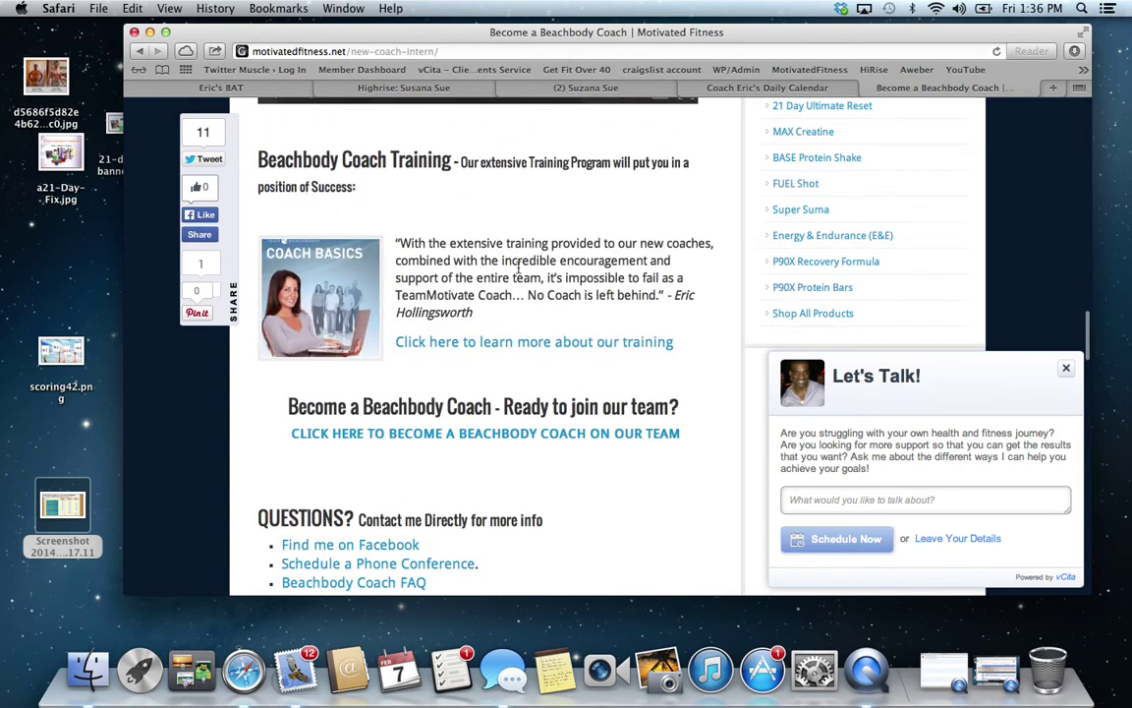
{"action": "scroll", "coordinate": [518, 268], "scroll_direction": "down", "scroll_amount": 4}
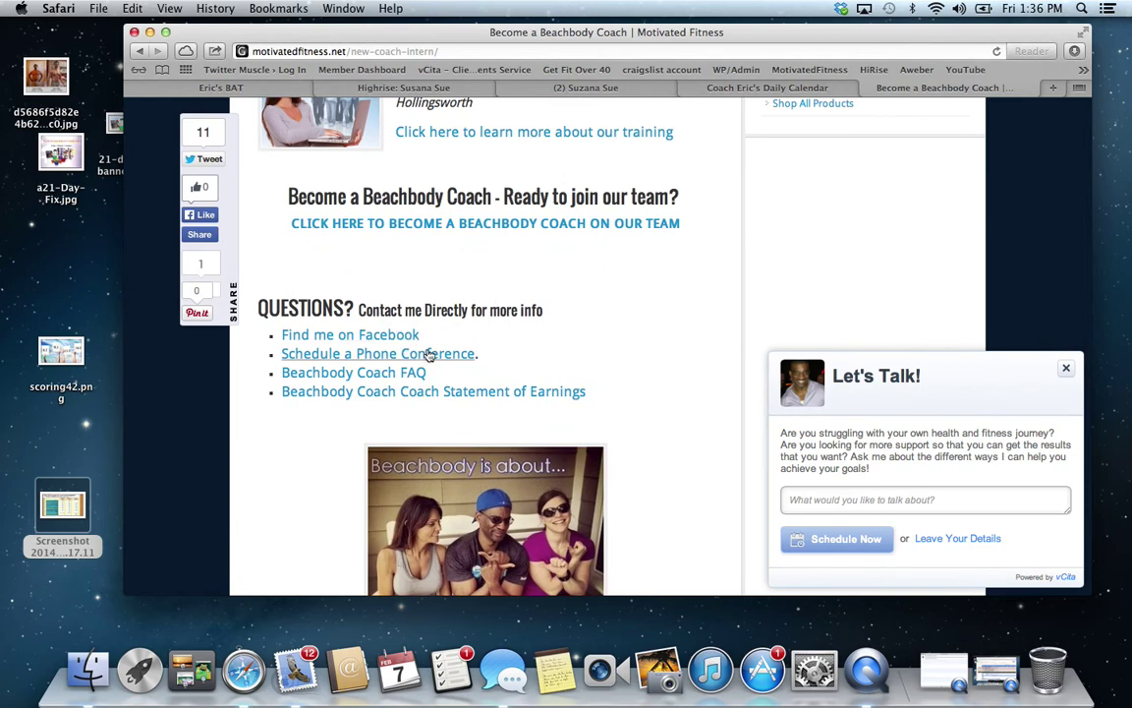
{"action": "left_click", "coordinate": [442, 354]}
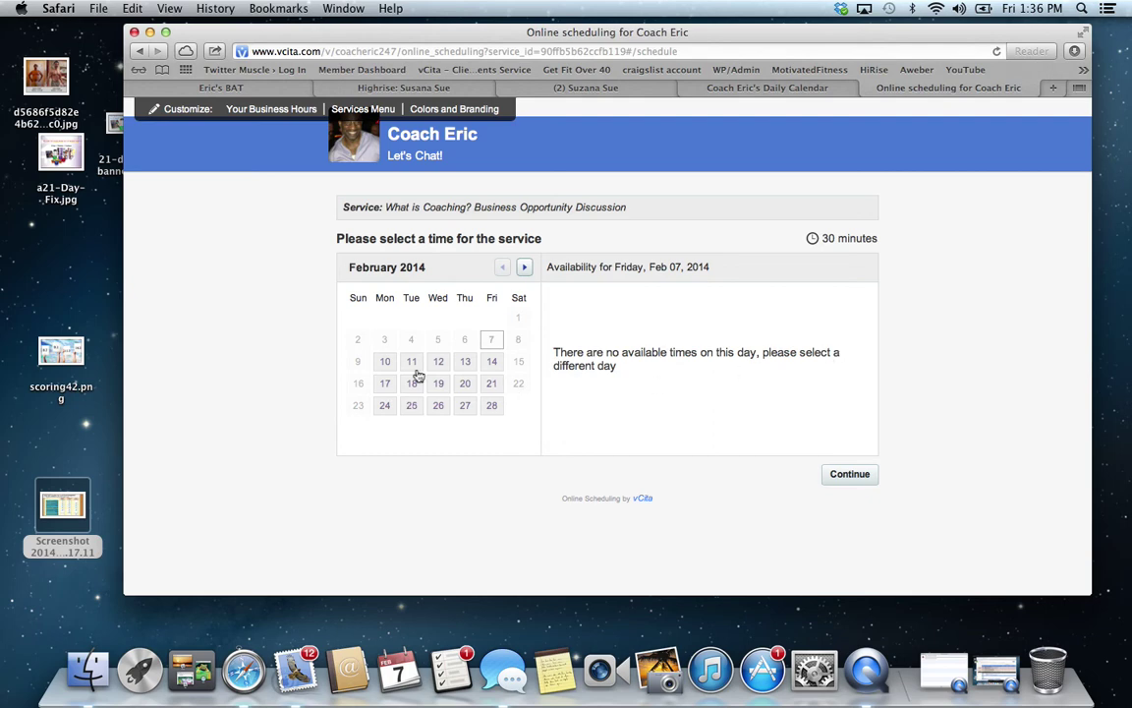
{"action": "left_click", "coordinate": [384, 361]}
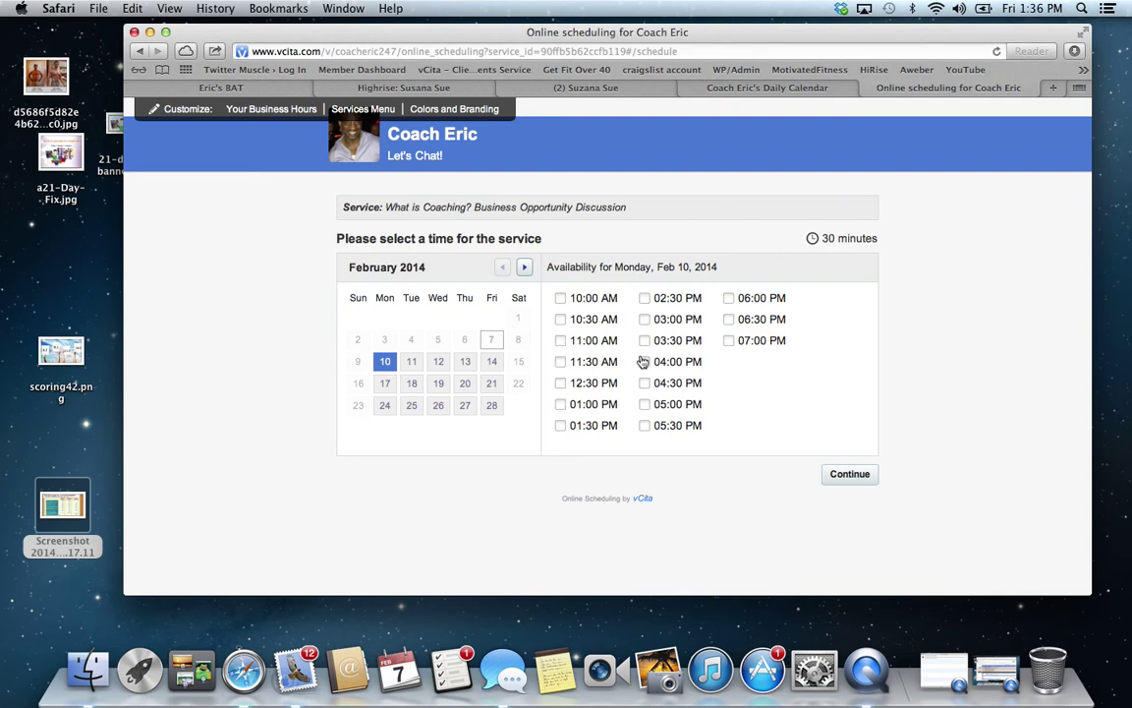
{"action": "left_click", "coordinate": [867, 88]}
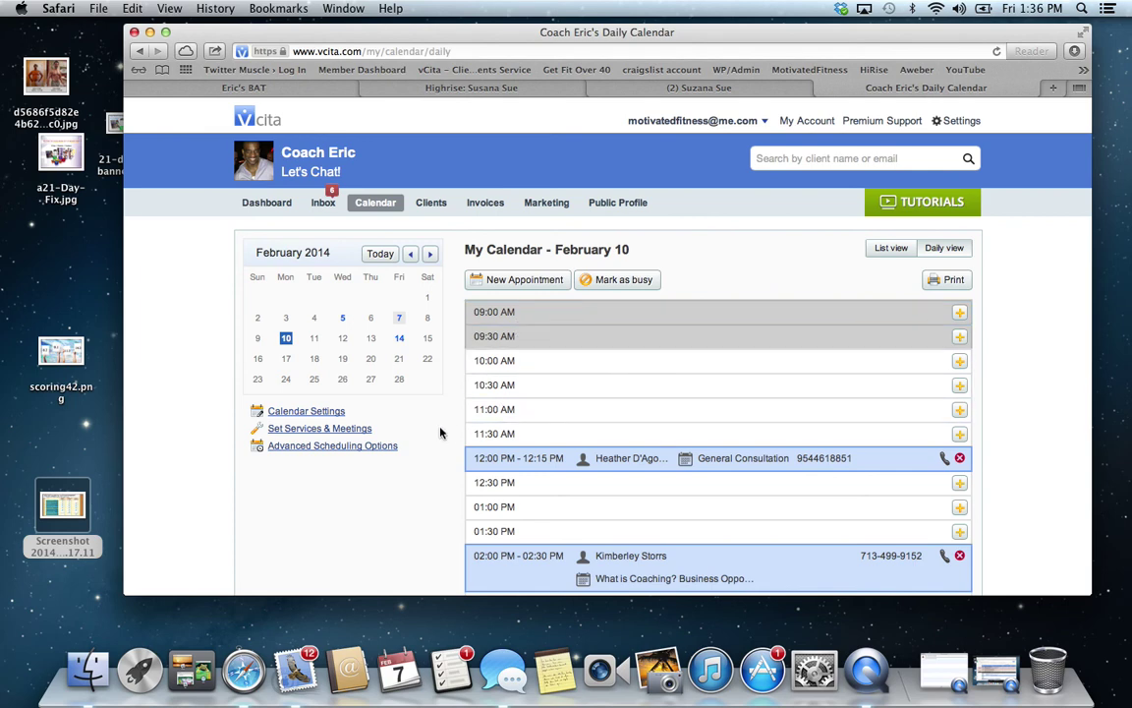
Review the February 10 appointments in the vCita daily calendar.
{"action": "scroll", "coordinate": [439, 433], "scroll_direction": "down", "scroll_amount": 5}
{"action": "scroll", "coordinate": [439, 432], "scroll_direction": "down", "scroll_amount": 4}
{"action": "scroll", "coordinate": [440, 432], "scroll_direction": "up", "scroll_amount": 8}
{"action": "key", "text": "super+Tab"}
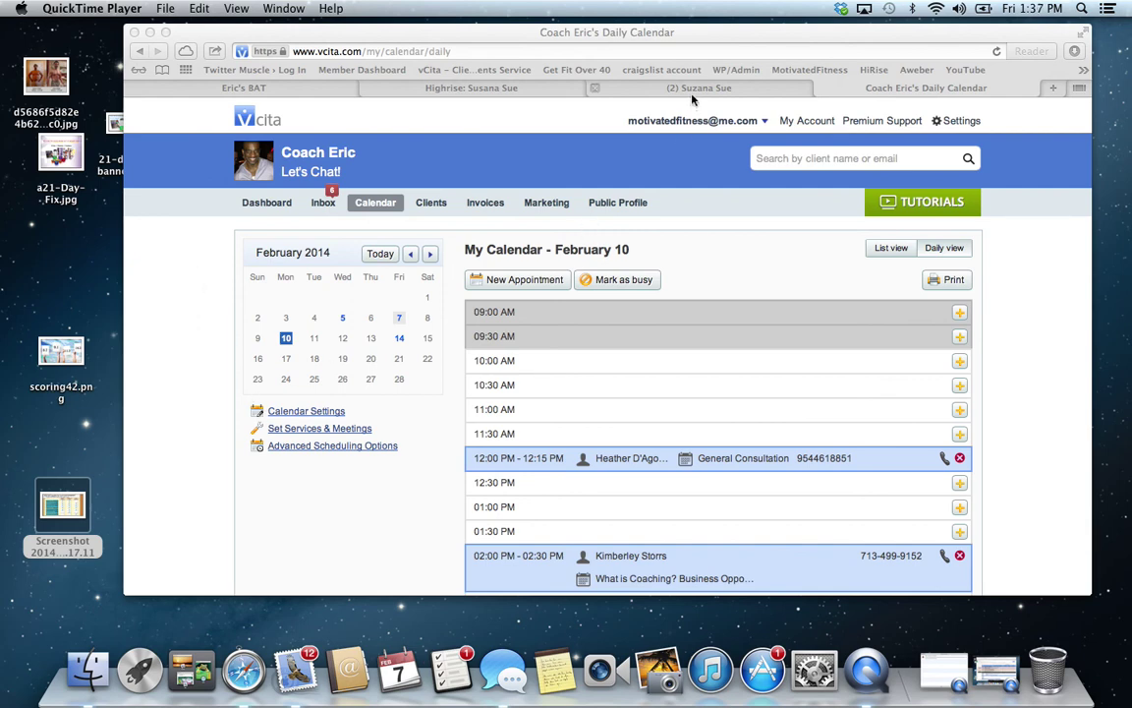
Close the new coach's Facebook profile page and return to the coach's Highrise contact record.
{"action": "left_click", "coordinate": [720, 93]}
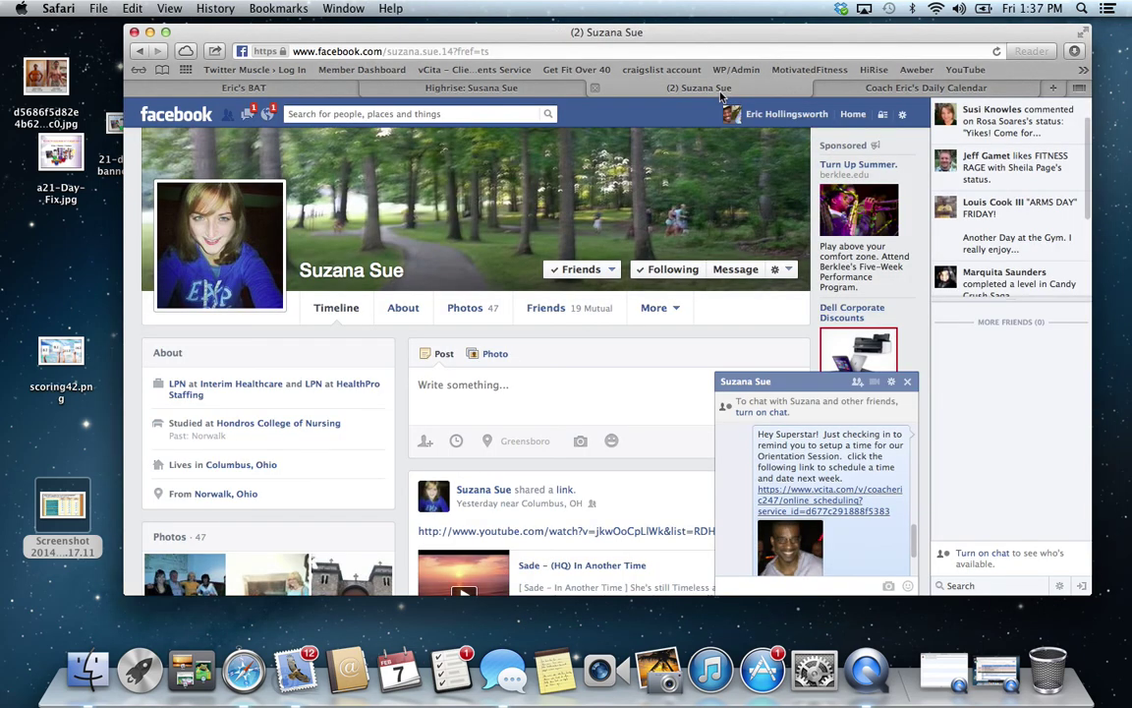
{"action": "left_click", "coordinate": [590, 91]}
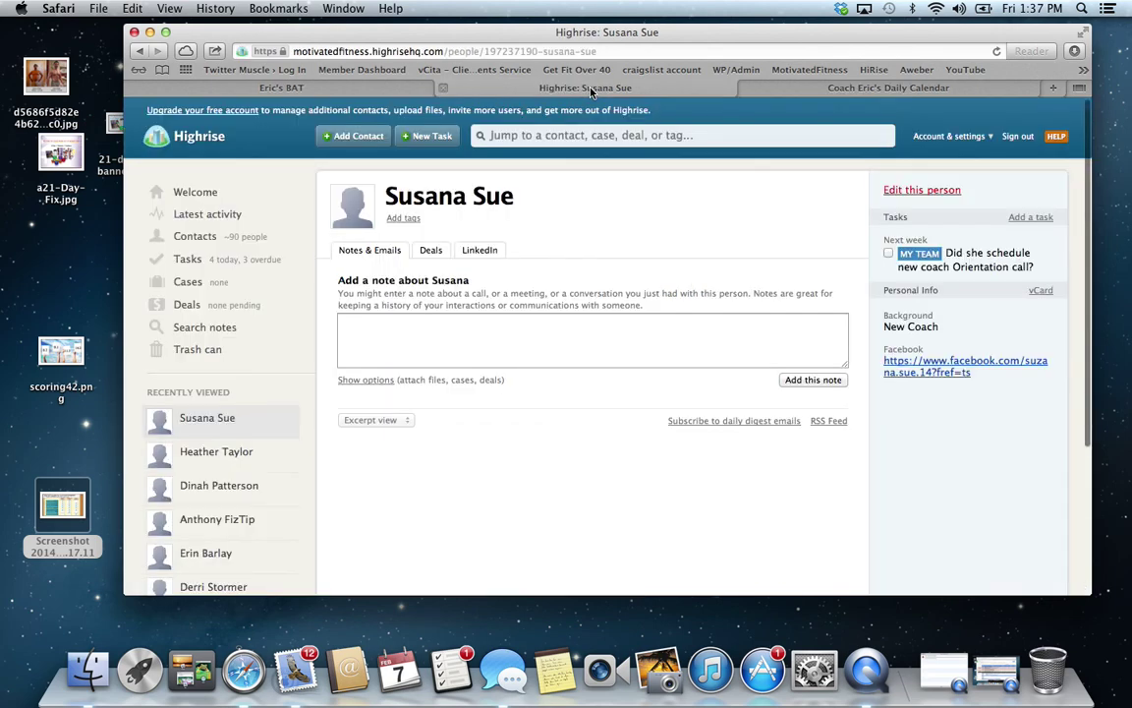
{"action": "key", "text": "super+Tab"}
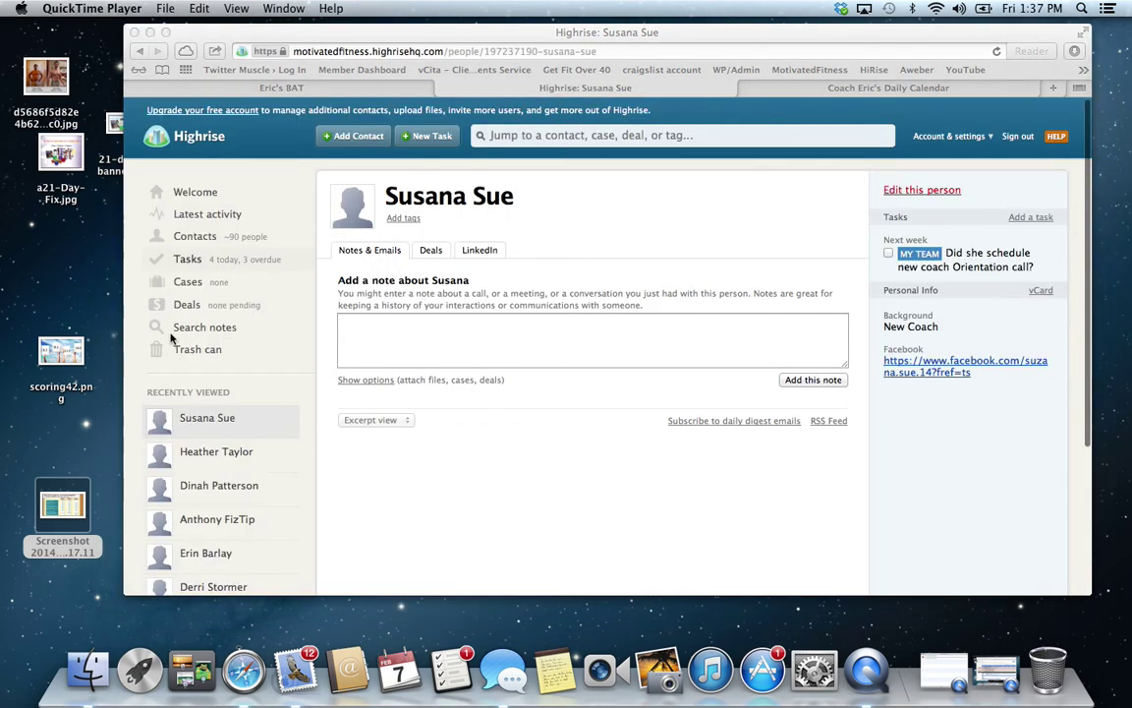